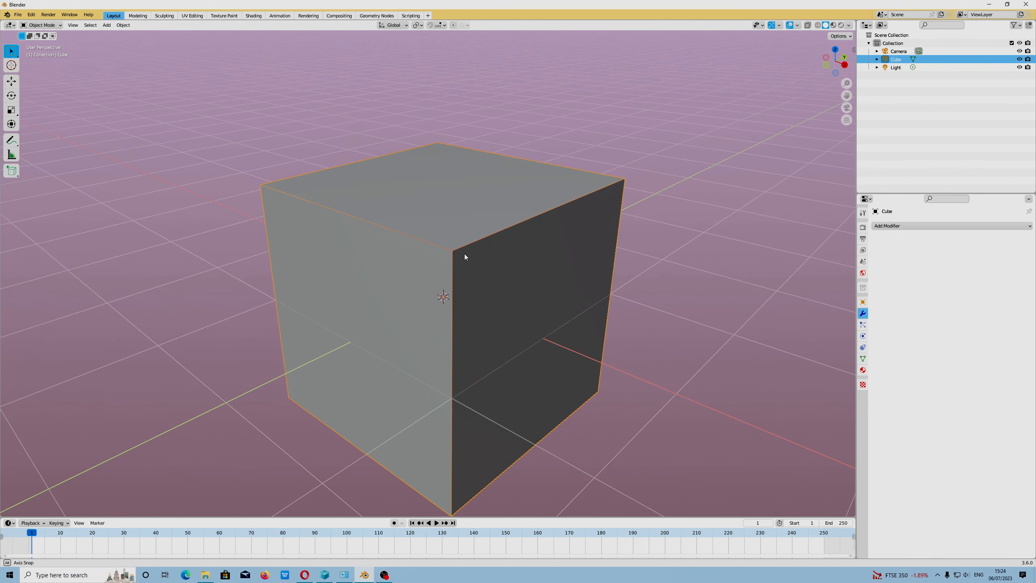
pyautogui.scroll(5, 489, 261)
pyautogui.scroll(-8, 417, 275)
pyautogui.scroll(5, 437, 264)
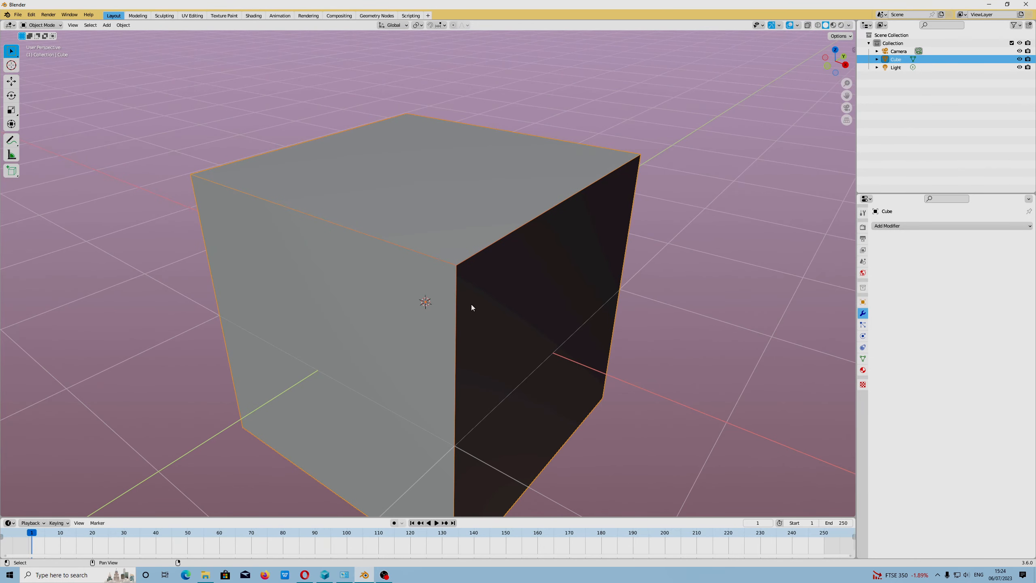
pyautogui.moveTo(454, 288); pyautogui.dragTo(500, 331, button='middle')
pyautogui.scroll(-4, 433, 337)
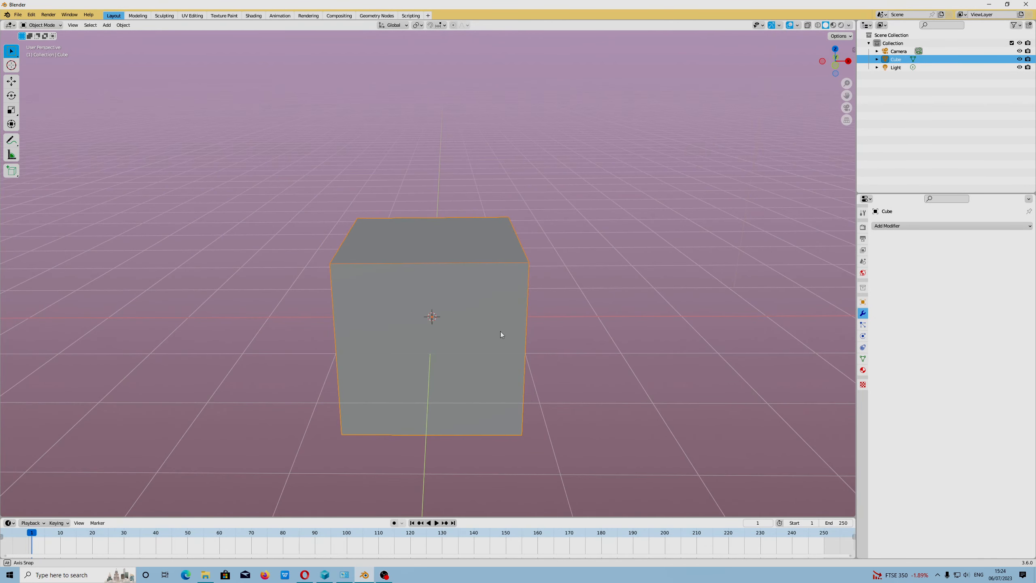
# Enter Edit Mode on the cube, turn on X-ray and select all of its geometry
pyautogui.press('Tab')
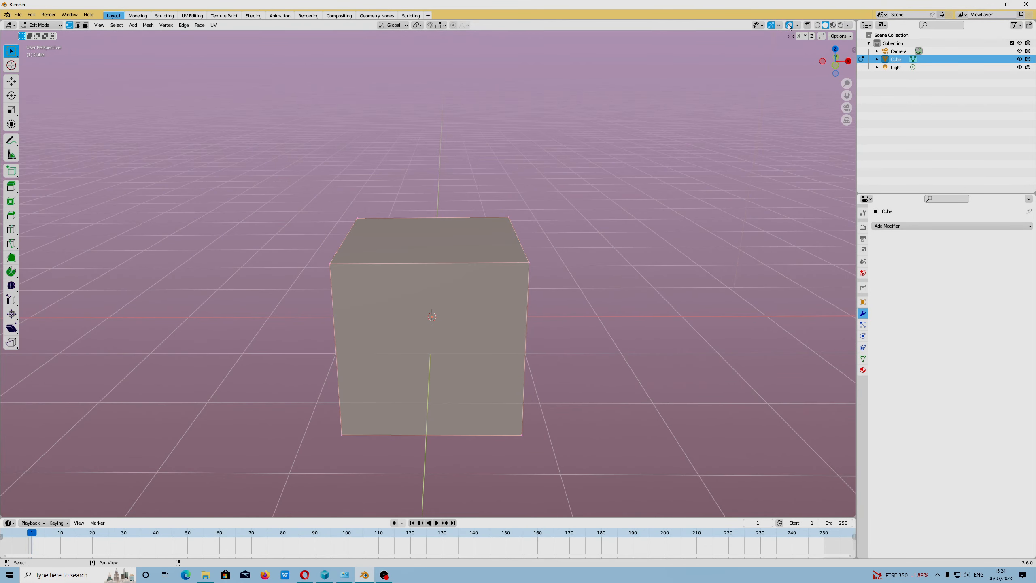
pyautogui.click(807, 25)
pyautogui.press('a')
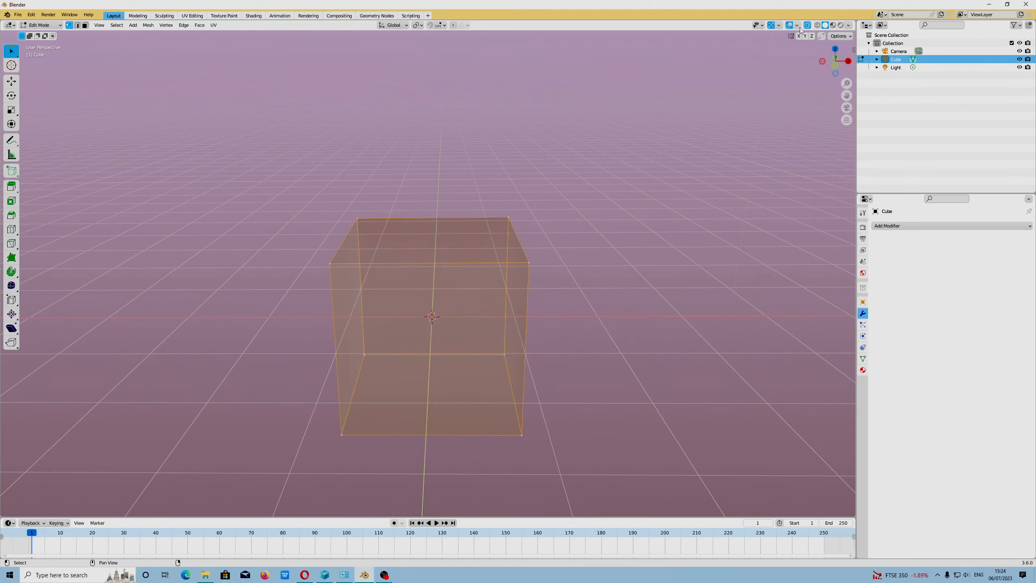
pyautogui.moveTo(507, 193); pyautogui.dragTo(514, 167, button='middle')
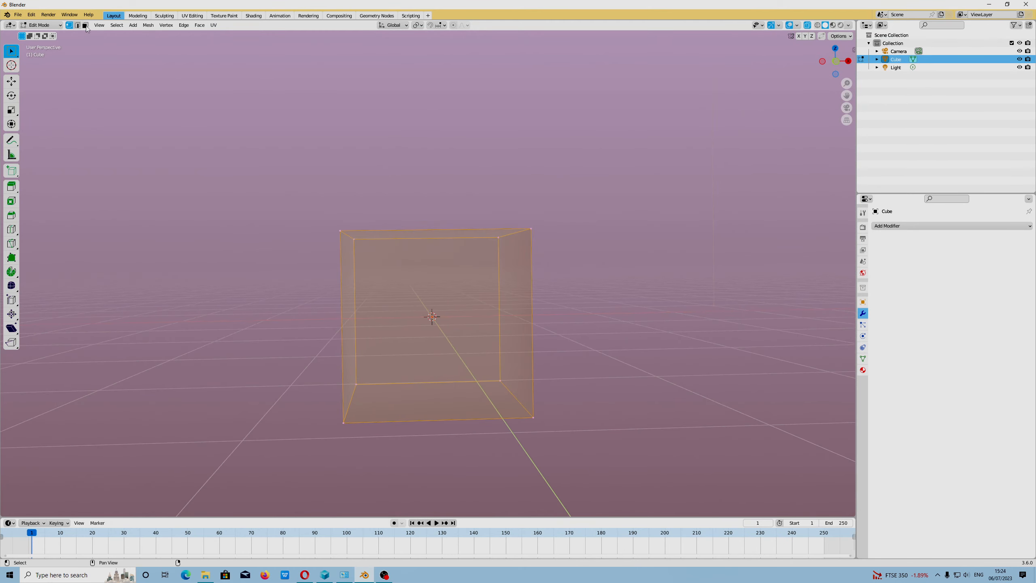
# In face selection, select every face of the cube except the one facing +X and delete the selected faces
pyautogui.click(297, 212)
pyautogui.moveTo(268, 167); pyautogui.dragTo(537, 520)
pyautogui.moveTo(571, 359); pyautogui.dragTo(506, 333, button='middle')
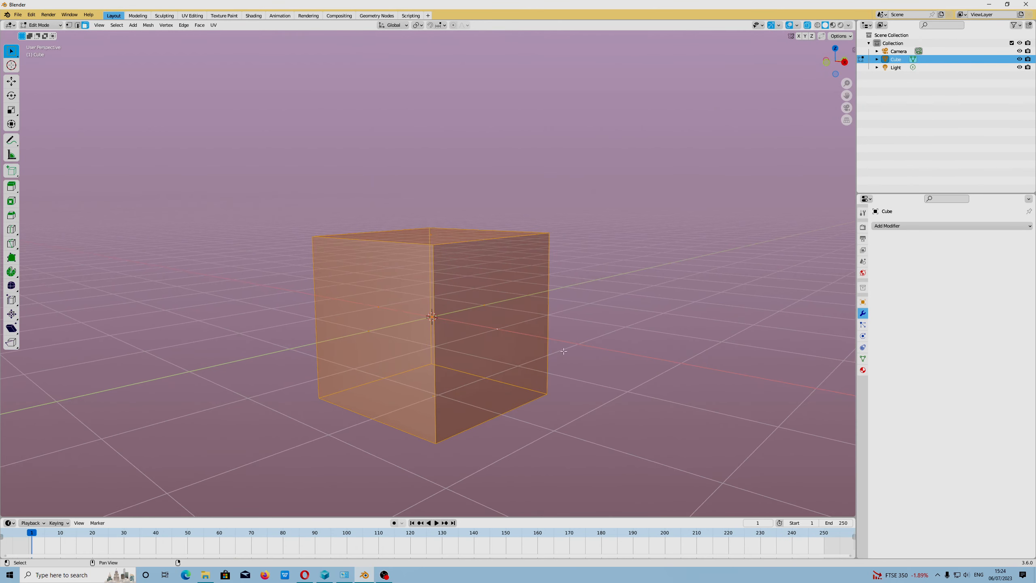
pyautogui.keyDown('shift'); pyautogui.click(505, 332); pyautogui.keyUp('shift')
pyautogui.moveTo(510, 342); pyautogui.dragTo(557, 330, button='middle')
pyautogui.moveTo(626, 362); pyautogui.dragTo(599, 355, button='middle')
pyautogui.click(808, 26)
pyautogui.moveTo(583, 310)
pyautogui.mouseDown(button='middle')
pyautogui.moveTo(559, 296)
pyautogui.moveTo(587, 292)
pyautogui.mouseUp(button='middle')
pyautogui.press('x')
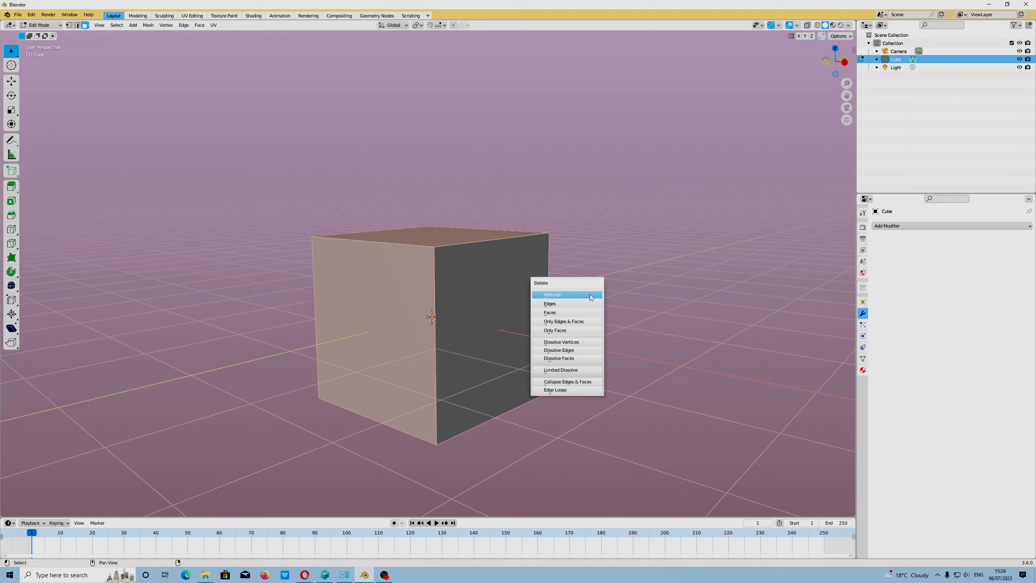
pyautogui.click(550, 312)
pyautogui.moveTo(550, 312); pyautogui.dragTo(485, 301, button='middle')
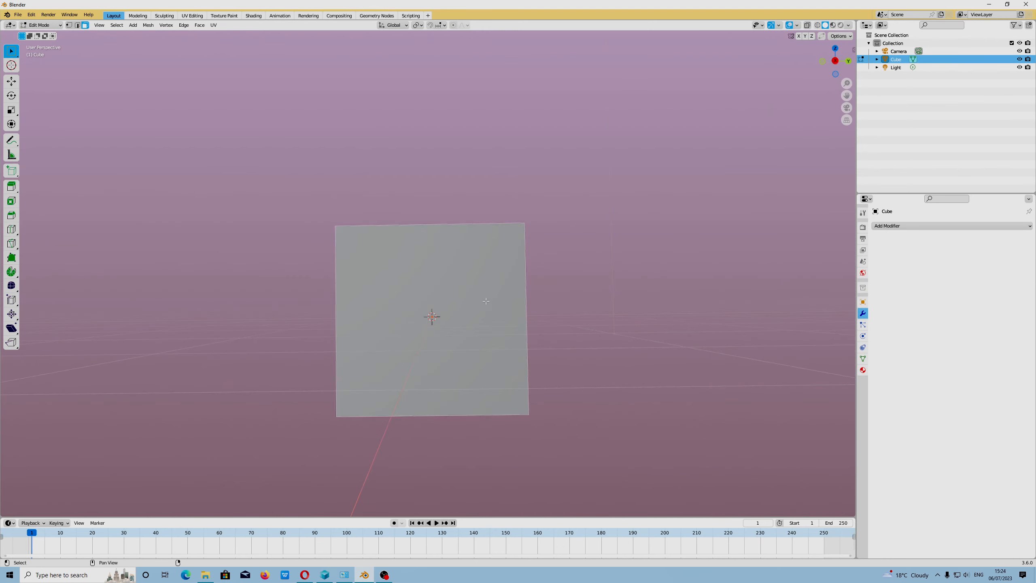
# Scale the remaining face along Z to nearly twice its height, forming a tall door-shaped panel
pyautogui.click(486, 301)
pyautogui.hotkey('shift', 'space')
pyautogui.press('s')
pyautogui.moveTo(430, 287); pyautogui.dragTo(430, 257)
pyautogui.scroll(-2, 430, 257)
pyautogui.scroll(4, 430, 257)
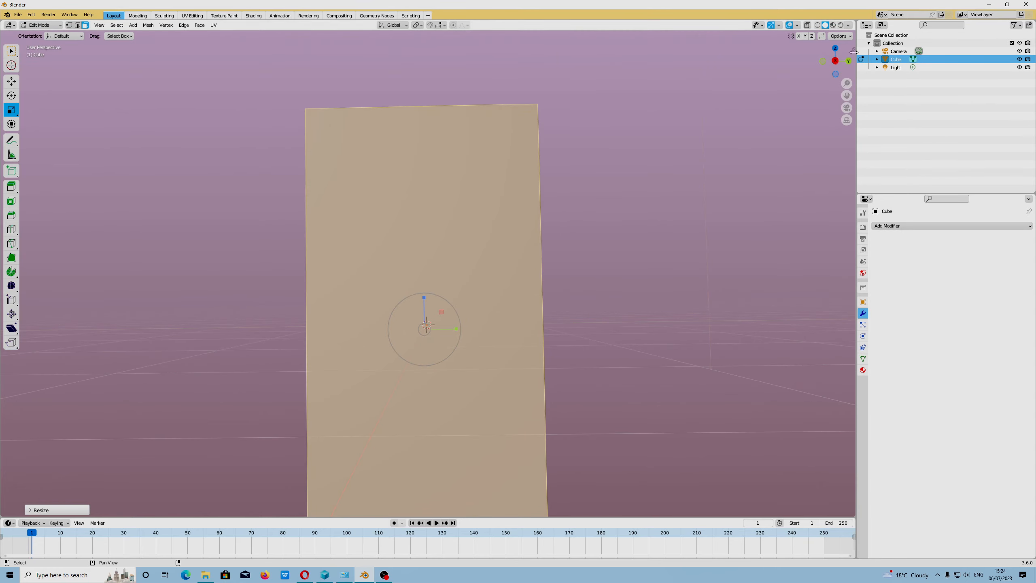
# In right orthographic view, knife-cut a horizontal line across the panel near its upper edge and another near its lower edge
pyautogui.click(835, 60)
pyautogui.press('KP_5')
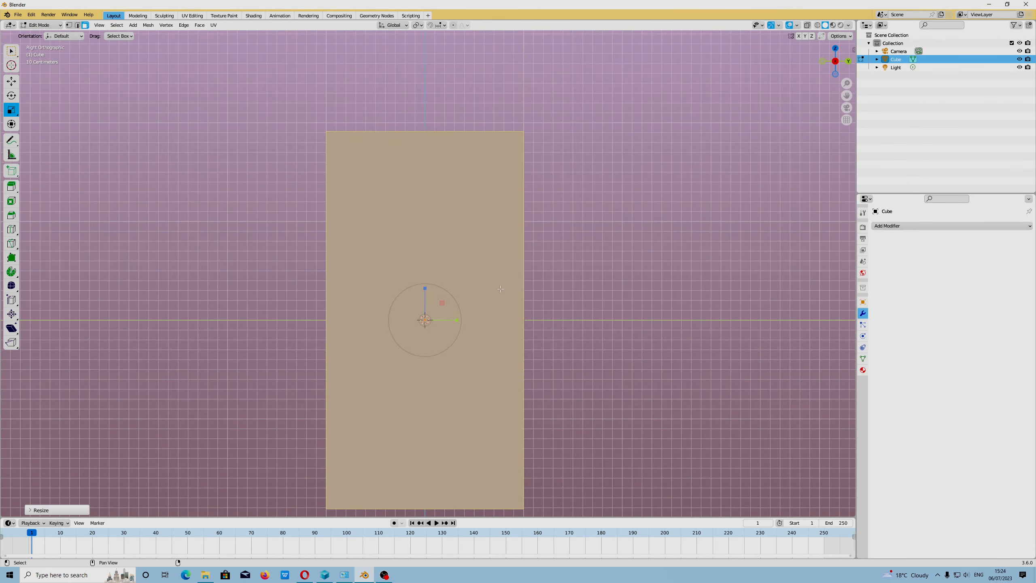
pyautogui.keyDown('shift'); pyautogui.moveTo(542, 294); pyautogui.dragTo(532, 271, button='middle'); pyautogui.keyUp('shift')
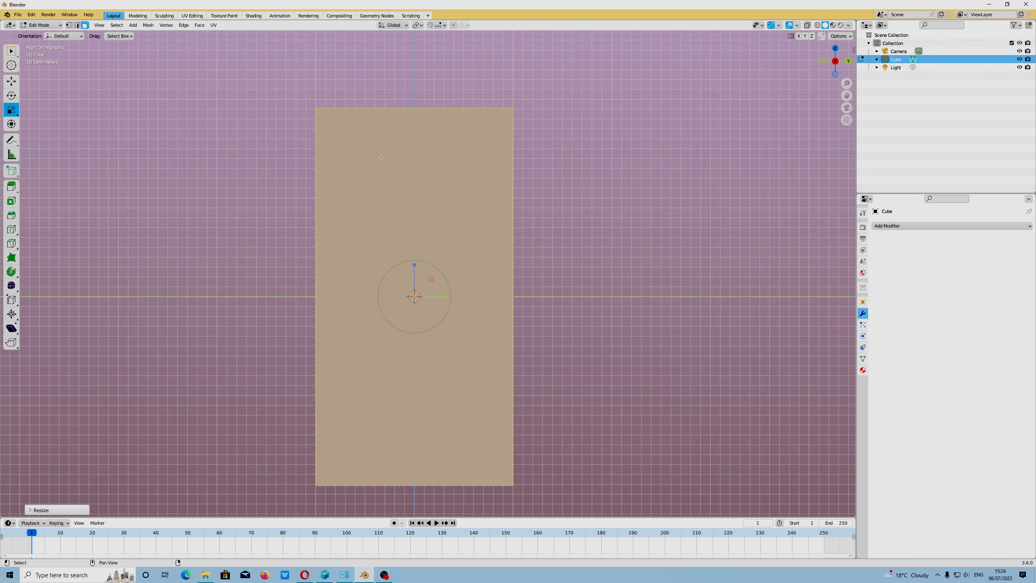
pyautogui.click(358, 161)
pyautogui.press('k')
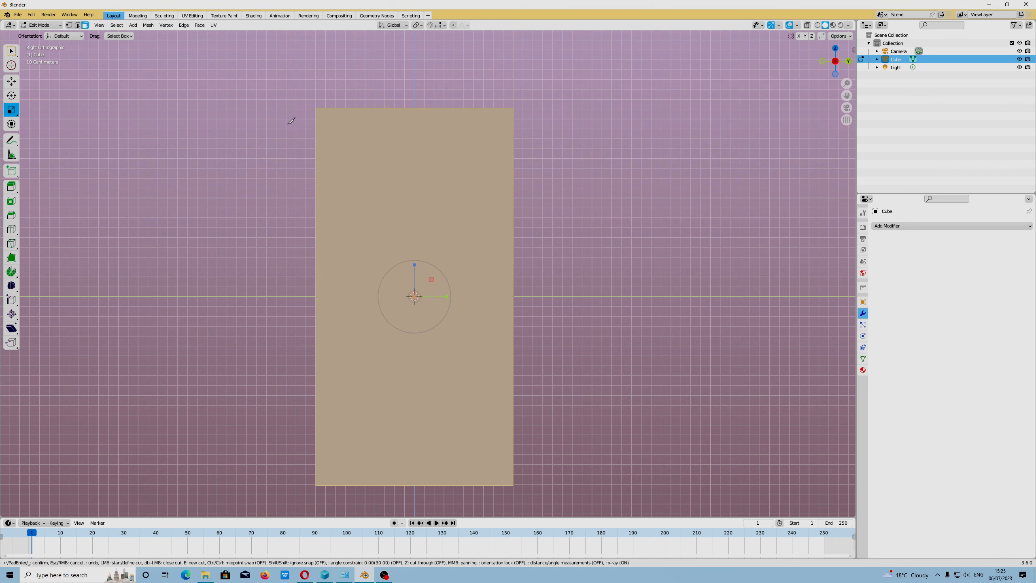
pyautogui.click(288, 119)
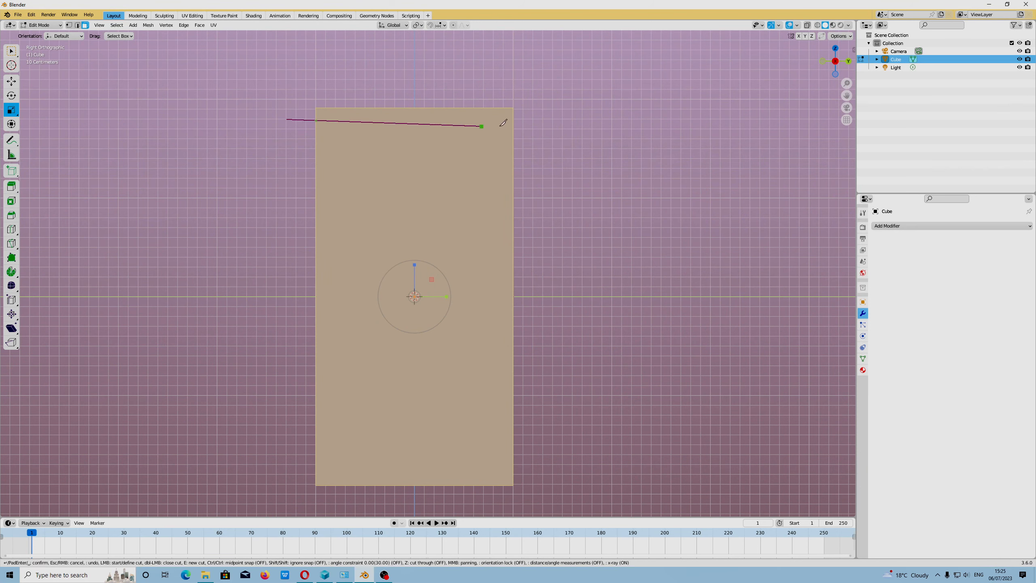
pyautogui.click(535, 118)
pyautogui.press('Return')
pyautogui.press('k')
pyautogui.click(299, 475)
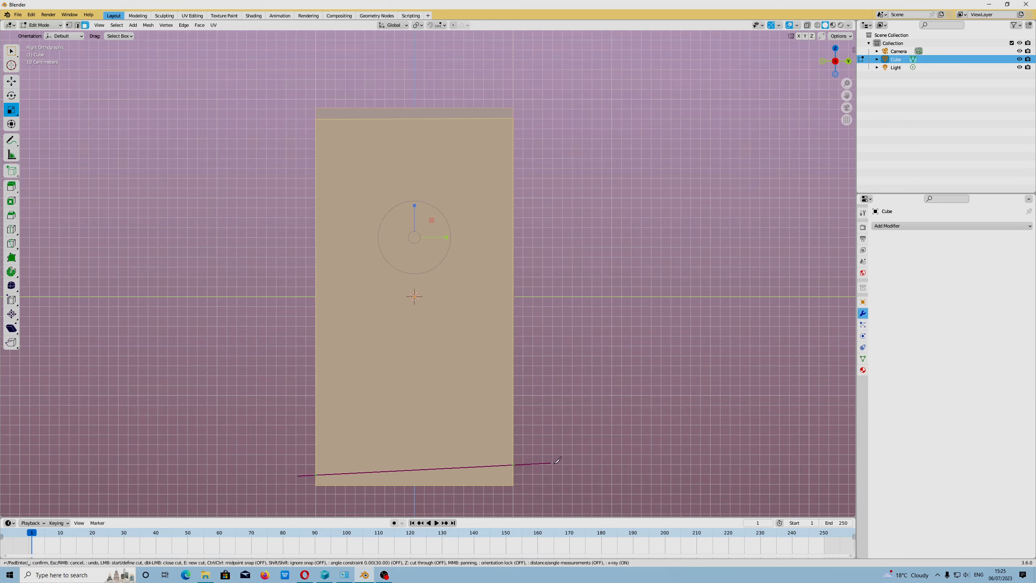
pyautogui.click(553, 474)
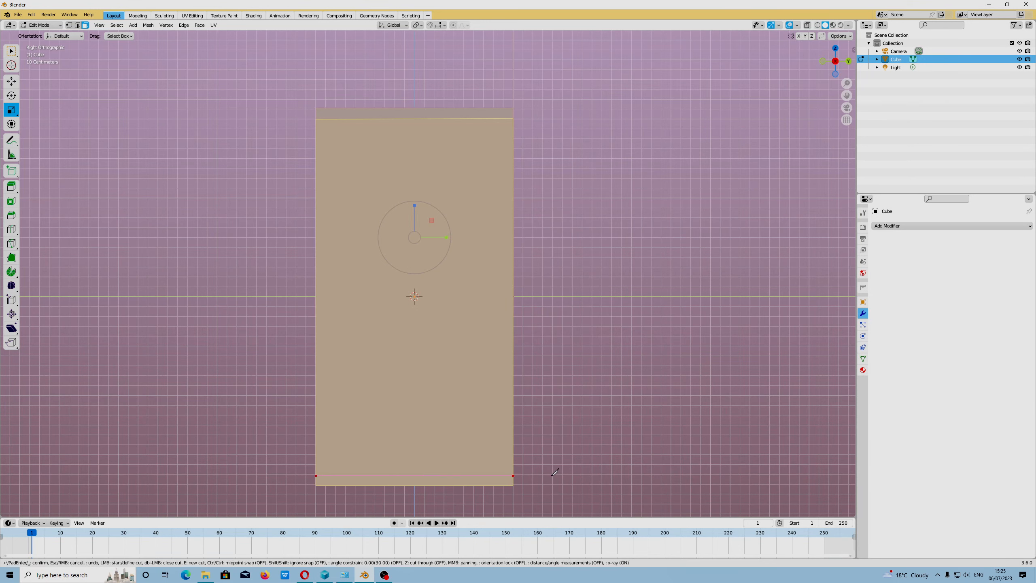
pyautogui.press('Return')
# Knife-cut a full-height vertical line just inside each side edge of the panel
pyautogui.press('k')
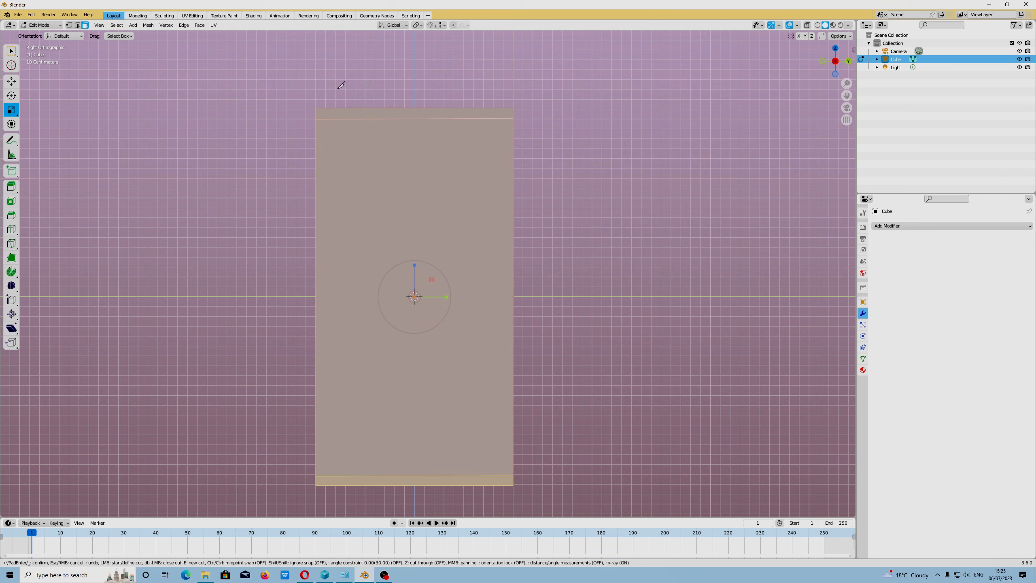
pyautogui.click(329, 86)
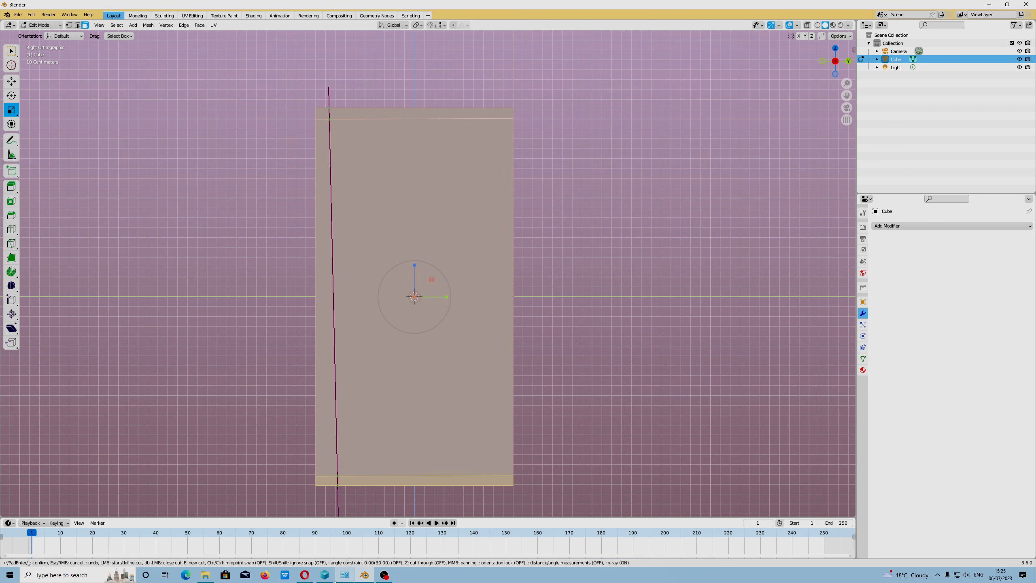
pyautogui.click(329, 502)
pyautogui.press('Return')
pyautogui.press('k')
pyautogui.click(503, 98)
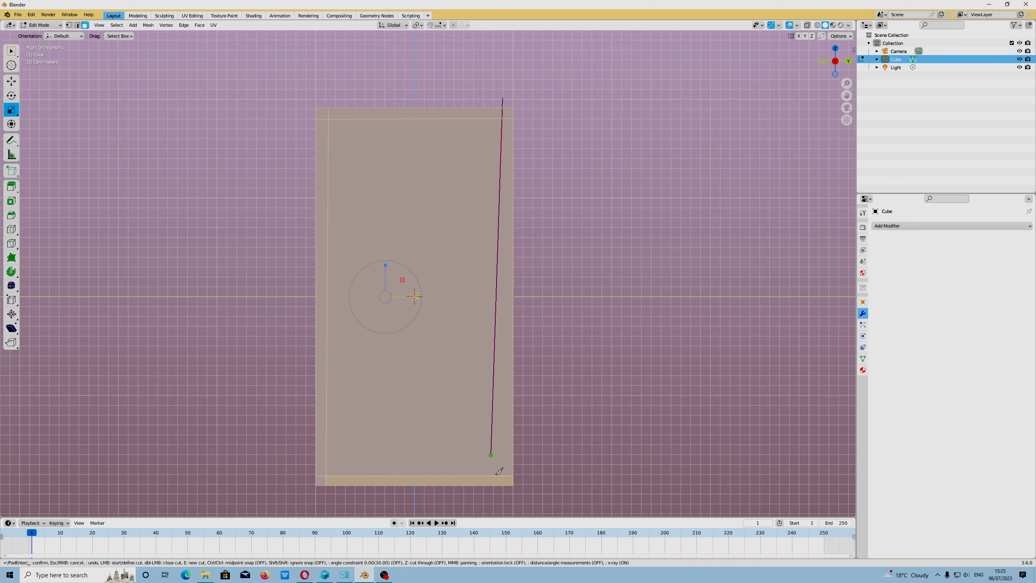
pyautogui.click(503, 503)
pyautogui.press('Return')
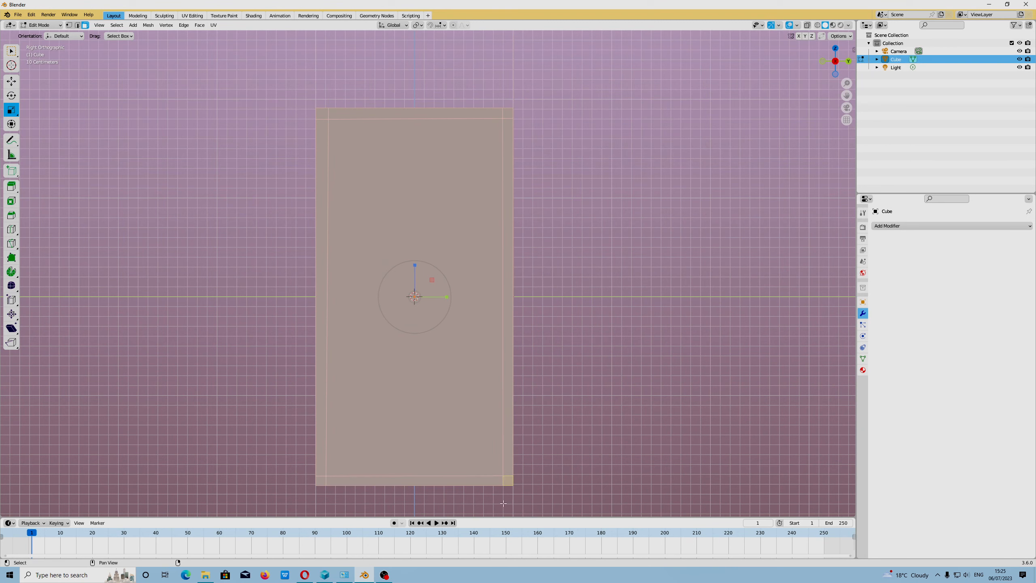
# Knife-cut two closely spaced horizontal lines across the panel just above its middle to outline a crossbar
pyautogui.press('k')
pyautogui.moveTo(239, 265); pyautogui.dragTo(590, 262)
pyautogui.press('Return')
pyautogui.press('k')
pyautogui.click(304, 275)
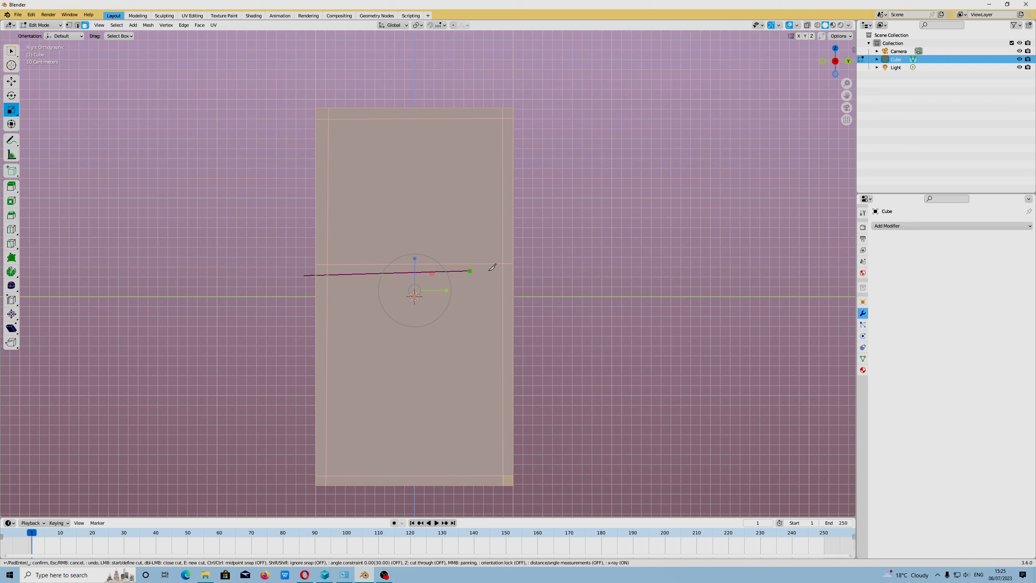
pyautogui.click(553, 268)
pyautogui.press('Return')
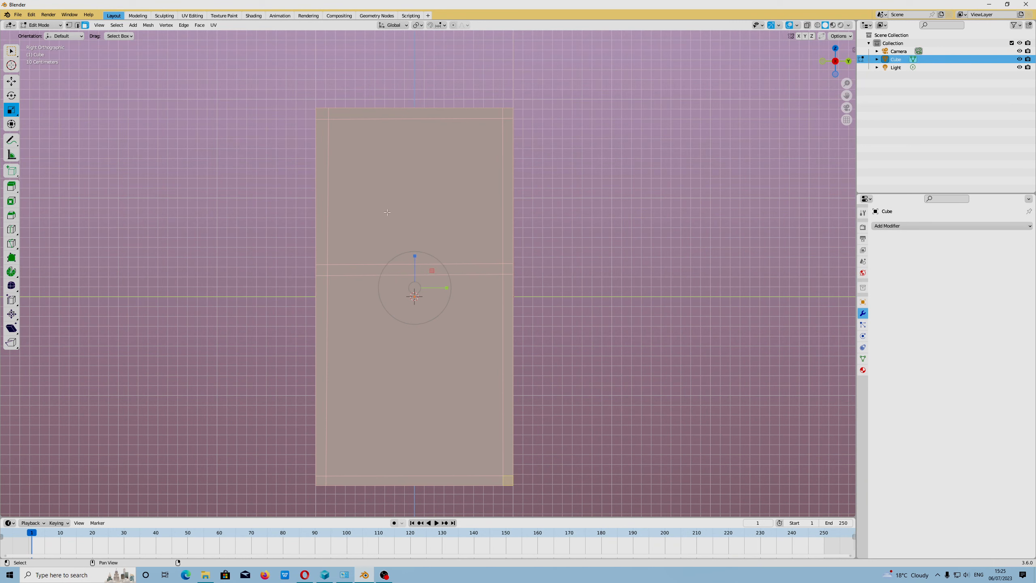
# Knife-cut two closely spaced vertical lines from the panel's upper edge down to the crossbar's lower line, outlining a central post
pyautogui.press('k')
pyautogui.click(410, 76)
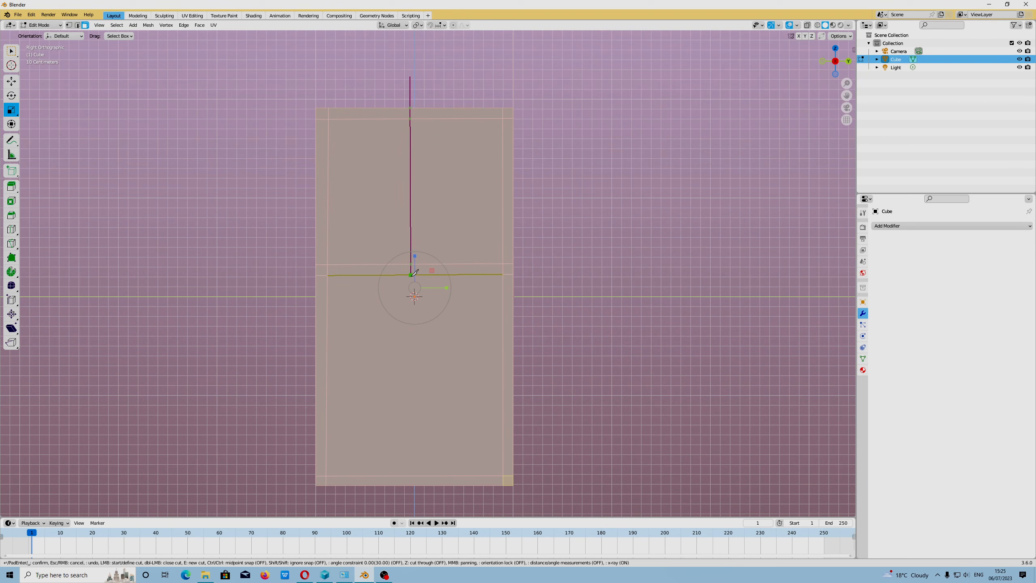
pyautogui.click(409, 275)
pyautogui.press('Return')
pyautogui.press('k')
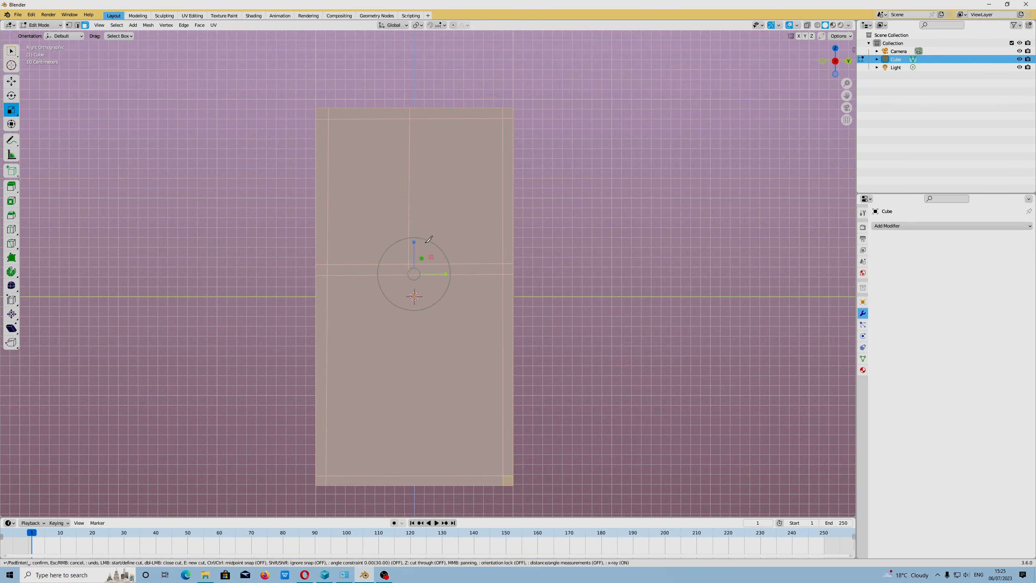
pyautogui.click(424, 108)
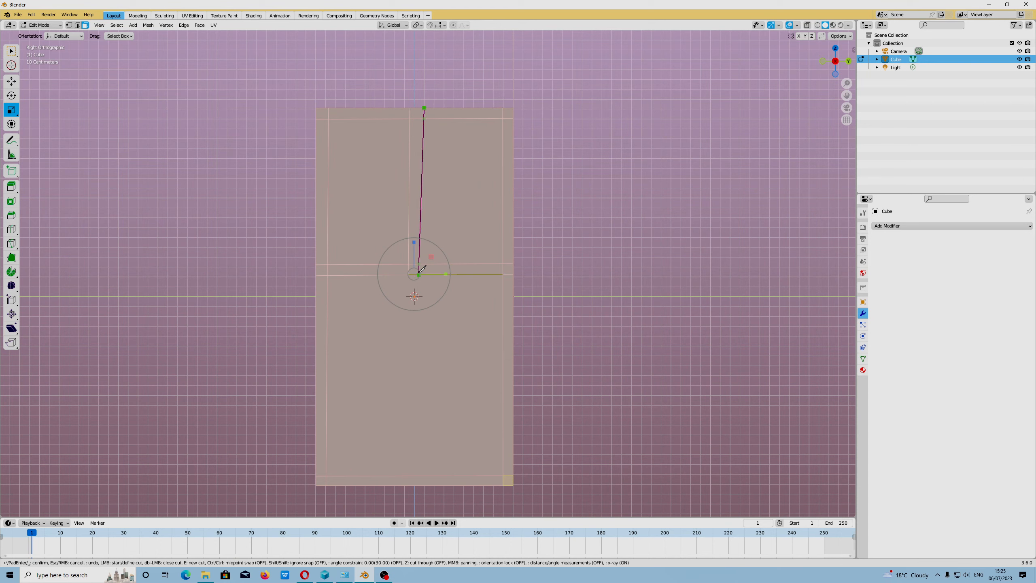
pyautogui.click(422, 274)
pyautogui.press('Return')
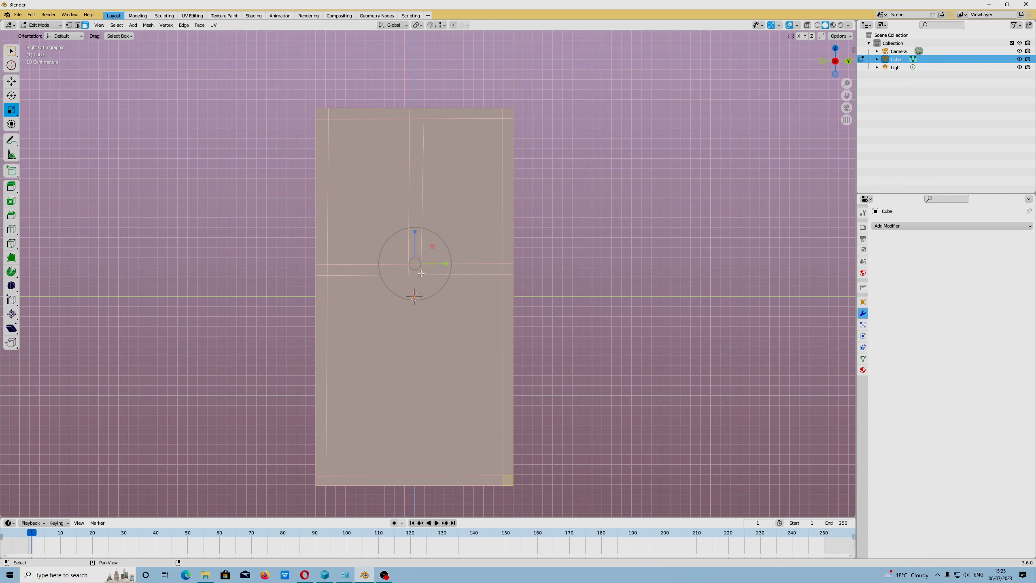
# Delete the two upper pane faces and the large lower face, leaving only the door frame
pyautogui.click(347, 174)
pyautogui.keyDown('shift'); pyautogui.click(448, 192); pyautogui.keyUp('shift')
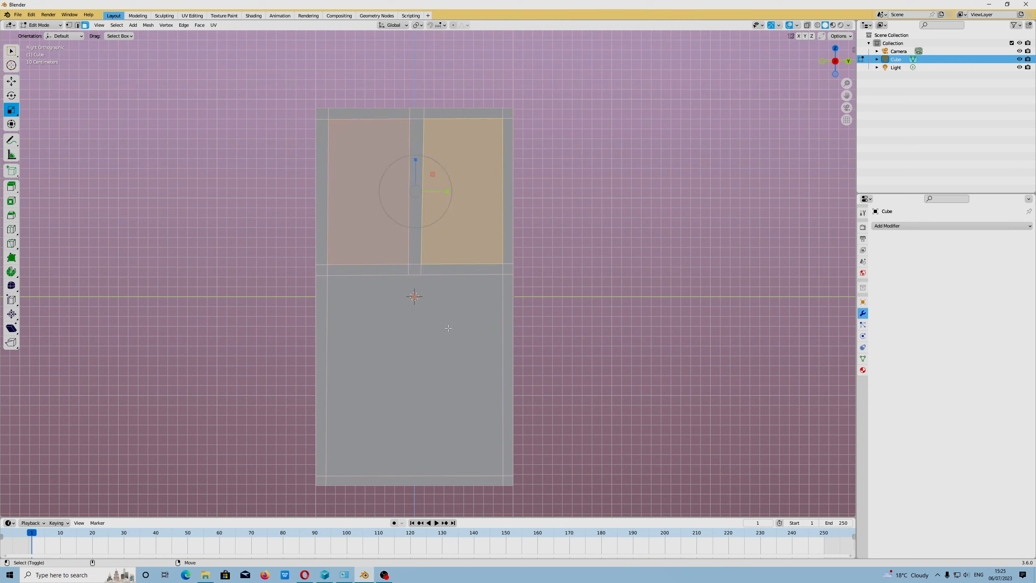
pyautogui.keyDown('shift'); pyautogui.click(449, 331); pyautogui.keyUp('shift')
pyautogui.press('x')
pyautogui.click(449, 329)
pyautogui.moveTo(449, 329); pyautogui.dragTo(473, 368, button='middle')
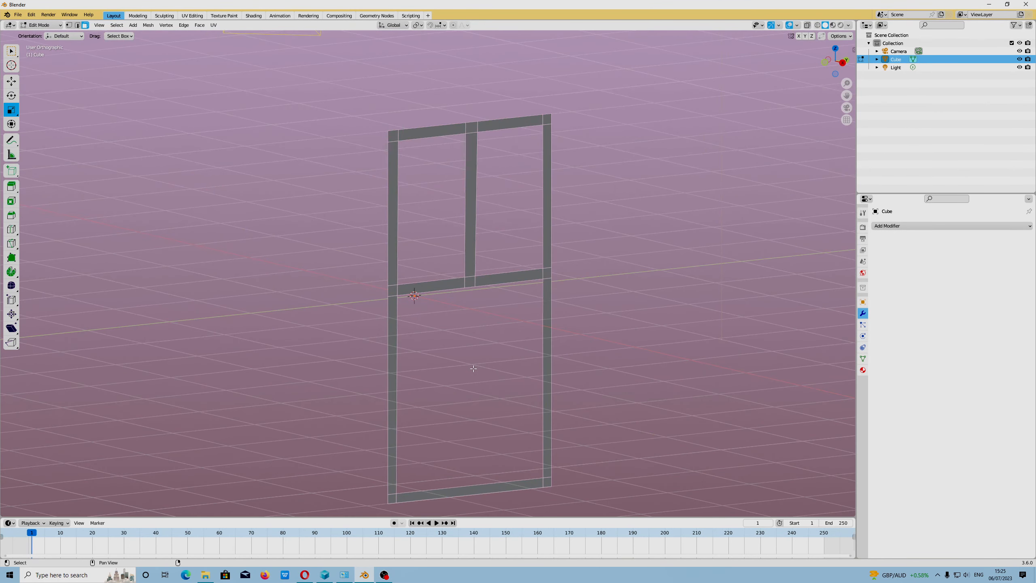
pyautogui.press('KP_5')
pyautogui.scroll(-4, 399, 282)
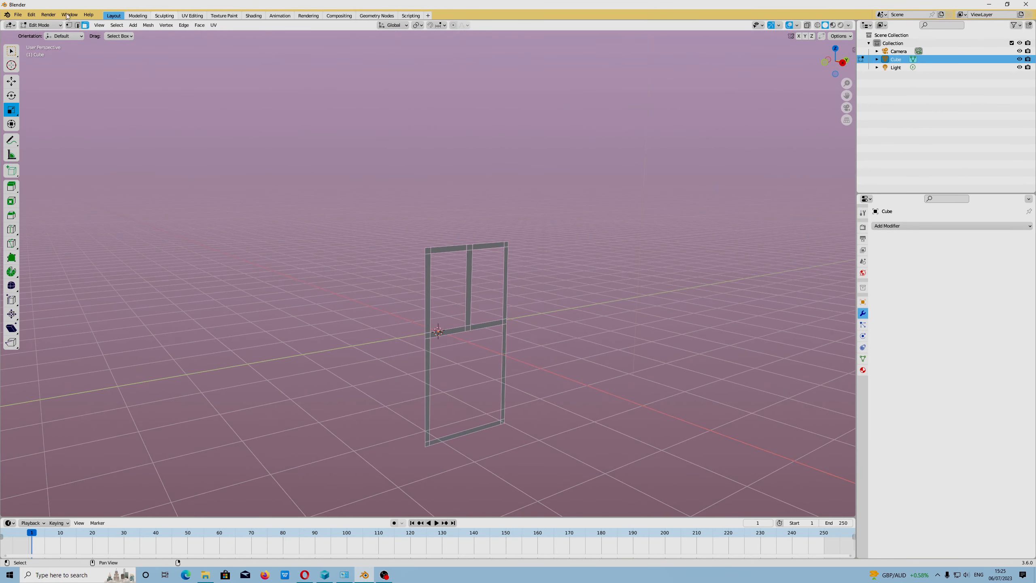
# Select the edge loops around all three openings and scale them about their individual origins by about 0.91 to widen the frame bars
pyautogui.moveTo(578, 274); pyautogui.dragTo(483, 303, button='middle')
pyautogui.scroll(5, 462, 327)
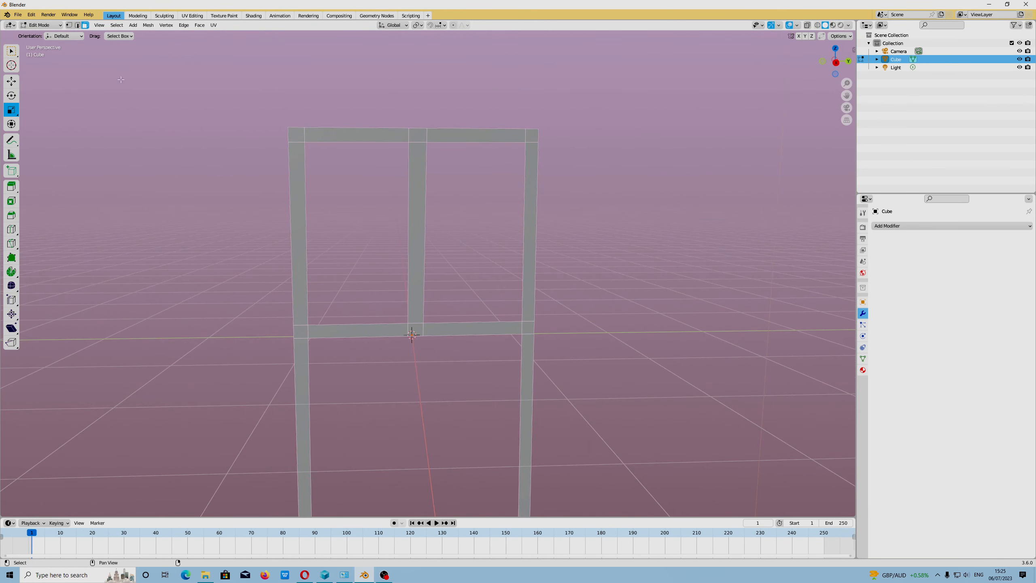
pyautogui.click(77, 25)
pyautogui.keyDown('alt'); pyautogui.click(316, 233); pyautogui.keyUp('alt')
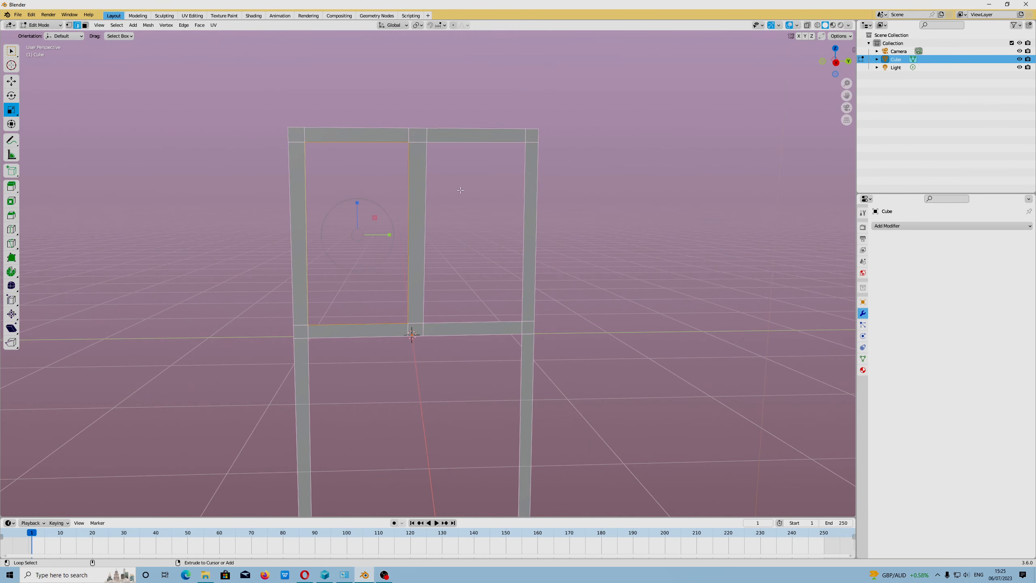
pyautogui.keyDown('alt'); pyautogui.keyDown('shift'); pyautogui.click(434, 194); pyautogui.keyUp('shift'); pyautogui.keyUp('alt')
pyautogui.keyDown('alt'); pyautogui.keyDown('shift'); pyautogui.click(420, 339); pyautogui.keyUp('shift'); pyautogui.keyUp('alt')
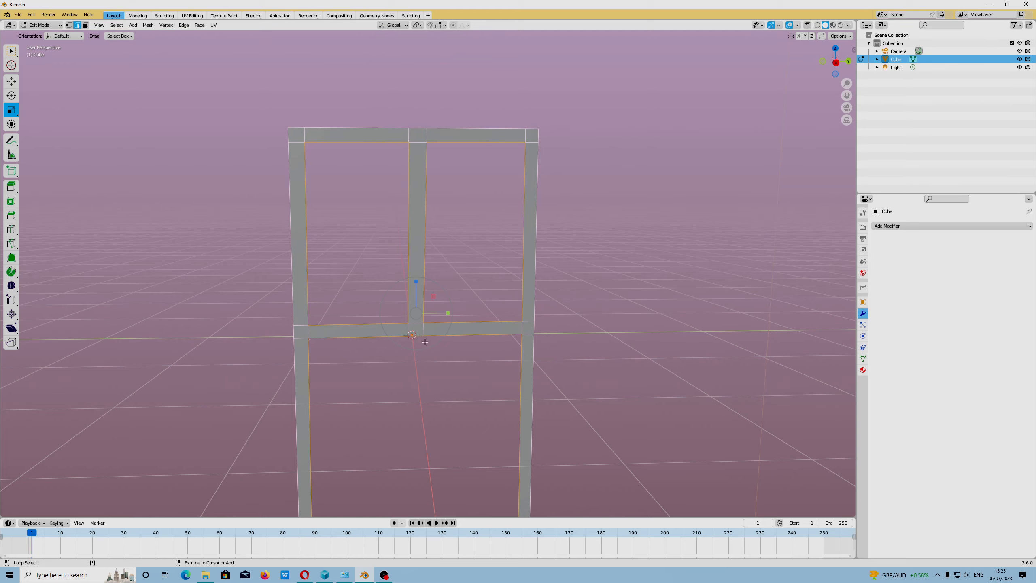
pyautogui.scroll(-2, 438, 343)
pyautogui.keyDown('shift'); pyautogui.moveTo(445, 347); pyautogui.dragTo(465, 229, button='middle'); pyautogui.keyUp('shift')
pyautogui.click(417, 25)
pyautogui.click(445, 61)
pyautogui.press('s')
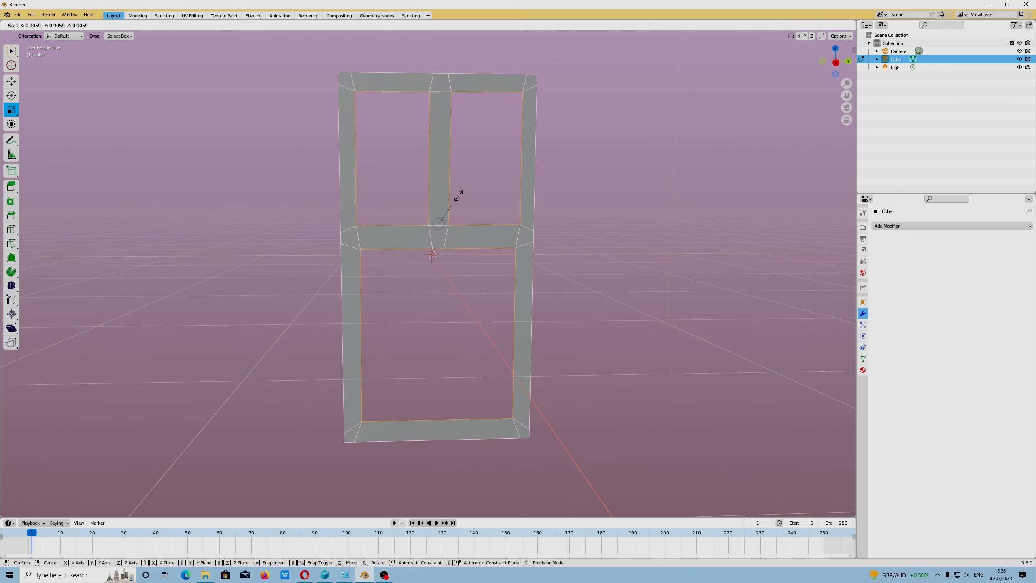
pyautogui.click(460, 196)
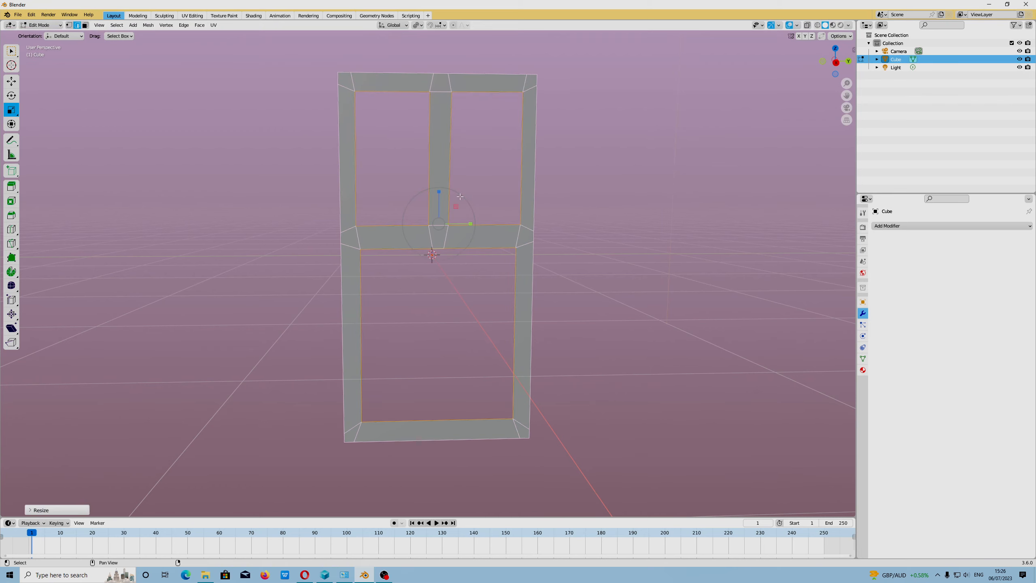
# Return to Object Mode and add a Solidify modifier to the frame
pyautogui.press('Tab')
pyautogui.click(899, 227)
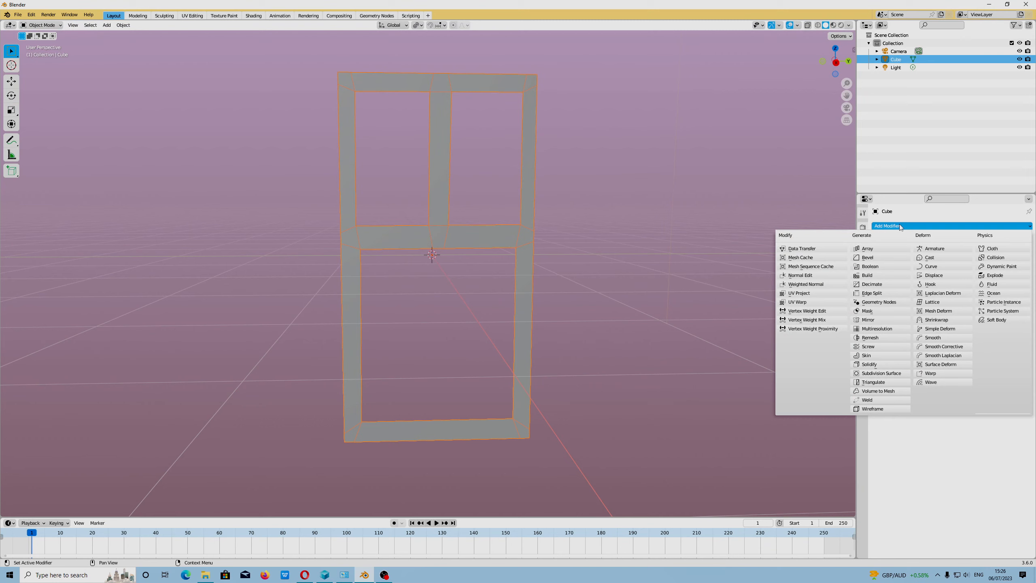
pyautogui.click(869, 364)
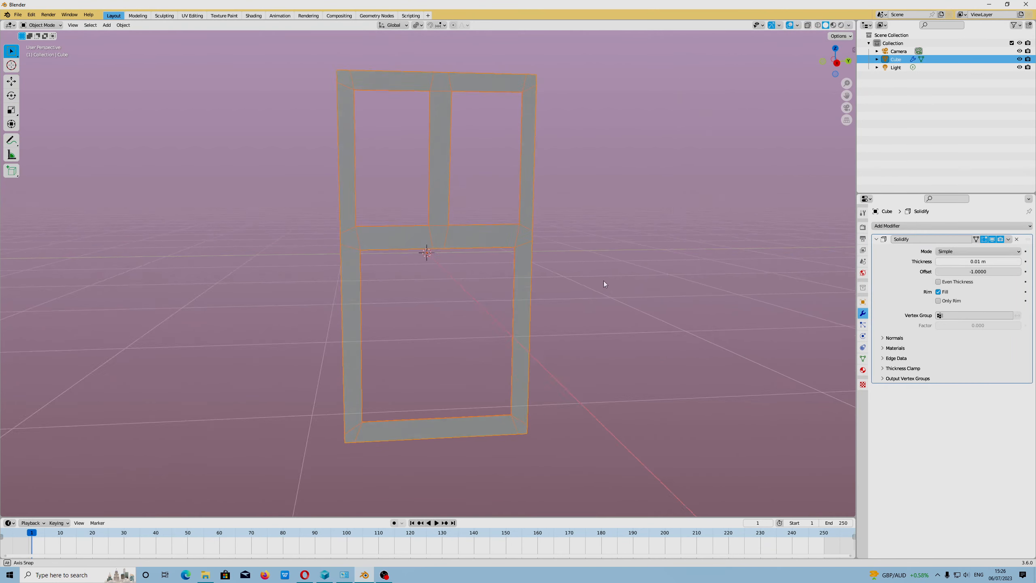
# Increase the Solidify thickness to give the door frame visible depth, and apply the modifier
pyautogui.moveTo(597, 280); pyautogui.dragTo(625, 291, button='middle')
pyautogui.moveTo(952, 261); pyautogui.dragTo(1019, 261)
pyautogui.click(1008, 239)
pyautogui.click(975, 247)
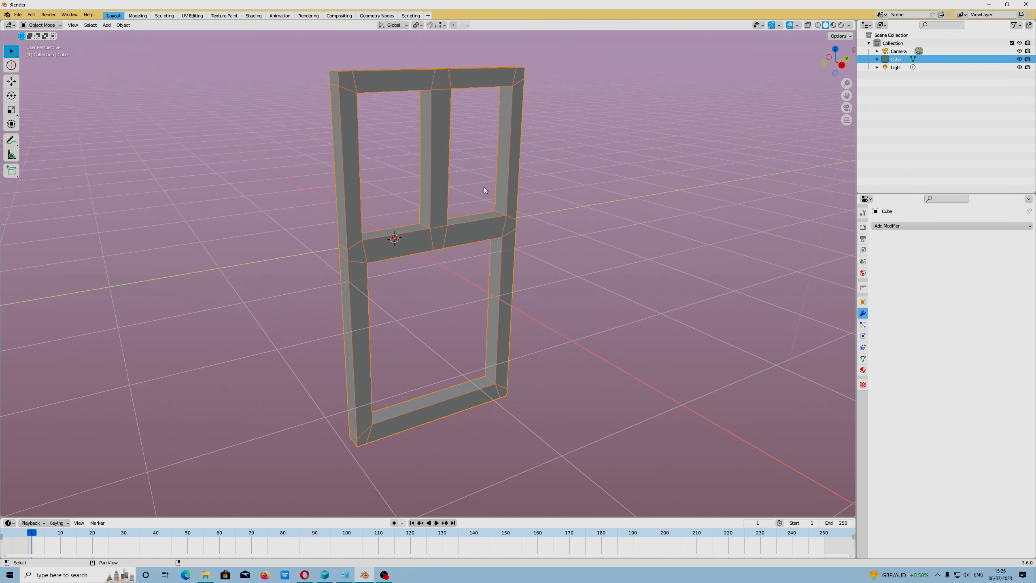
# Switch to the Move tool and add a Bevel modifier to the solidified door frame
pyautogui.scroll(-3, 423, 216)
pyautogui.hotkey('shift', 'space')
pyautogui.press('g')
pyautogui.scroll(4, 423, 215)
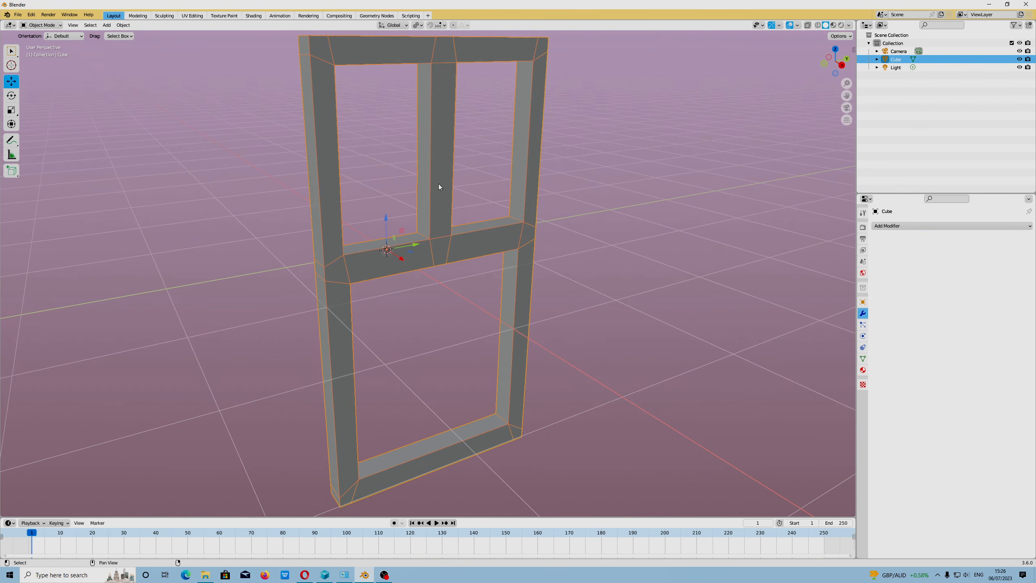
pyautogui.scroll(-3, 438, 187)
pyautogui.moveTo(456, 191); pyautogui.dragTo(496, 229, button='middle')
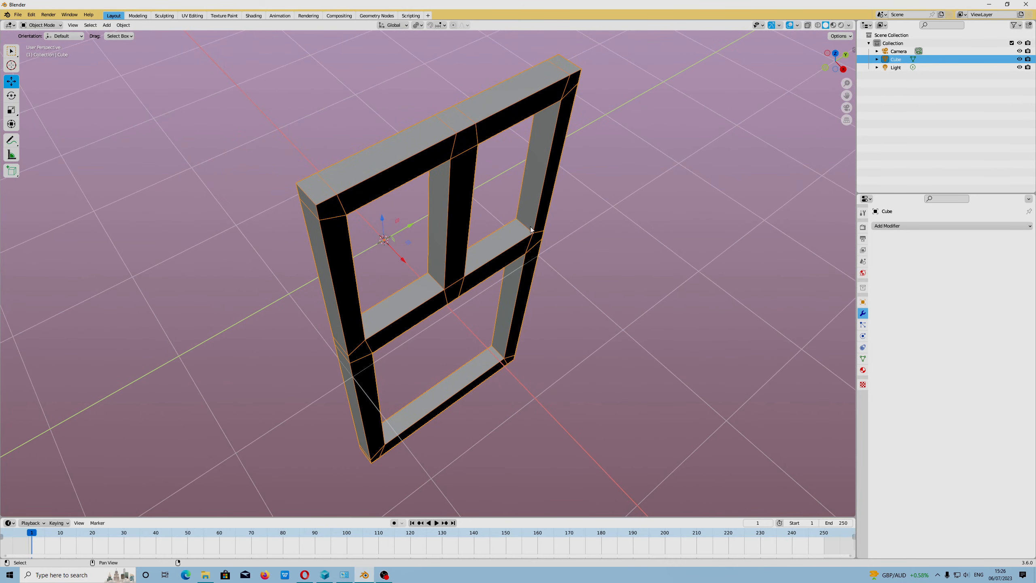
pyautogui.click(918, 226)
pyautogui.click(877, 260)
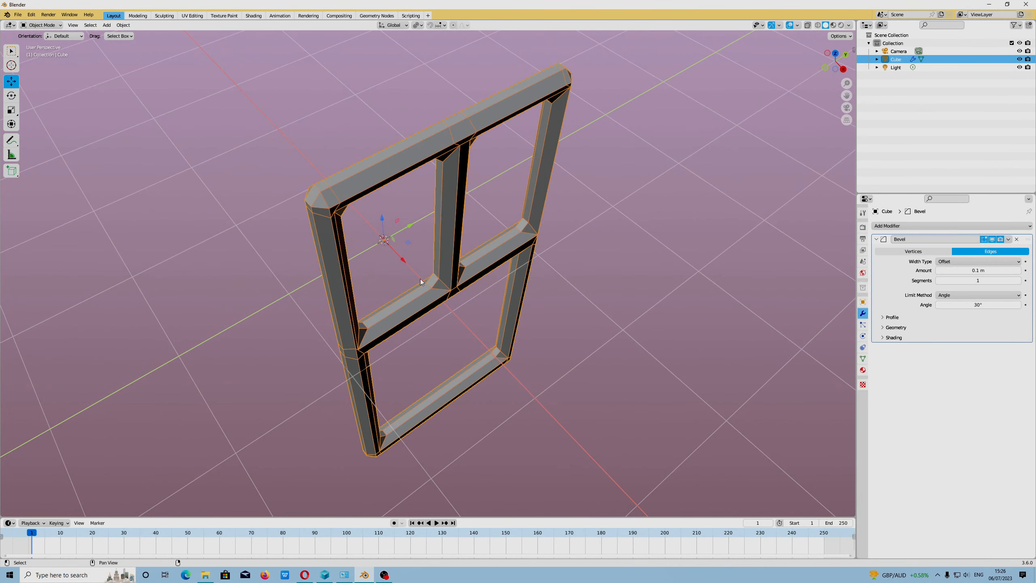
# Try Bevel amounts of 0.02 m, 0.07 m and 0.03 m on the door frame
pyautogui.click(960, 271)
pyautogui.click(944, 271)
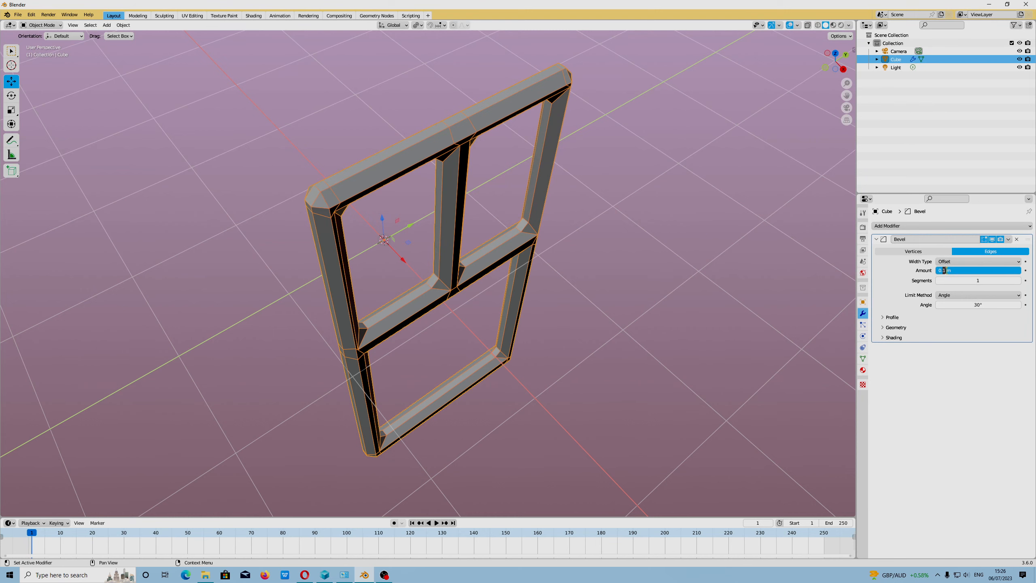
pyautogui.press('Return')
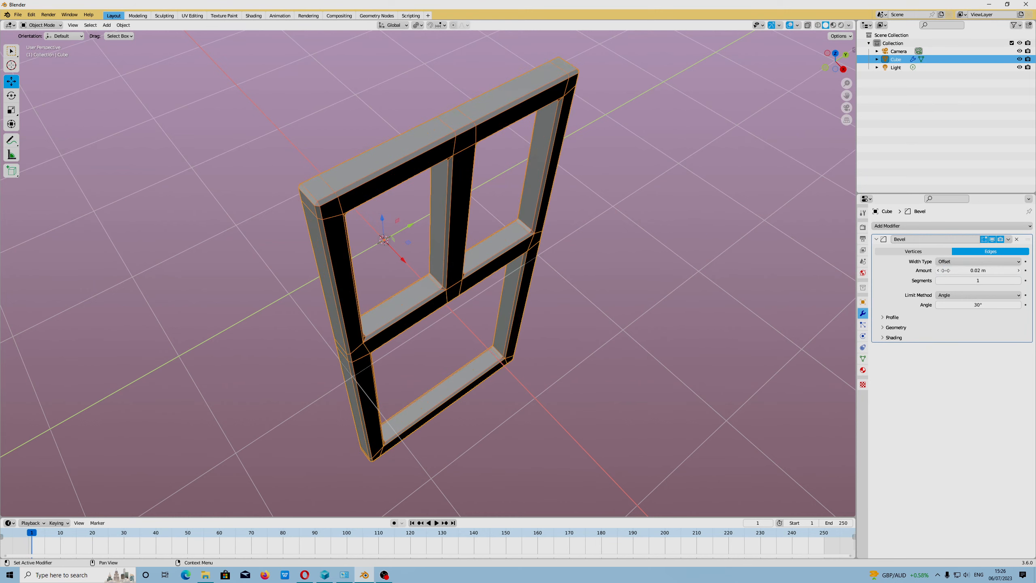
pyautogui.click(942, 270)
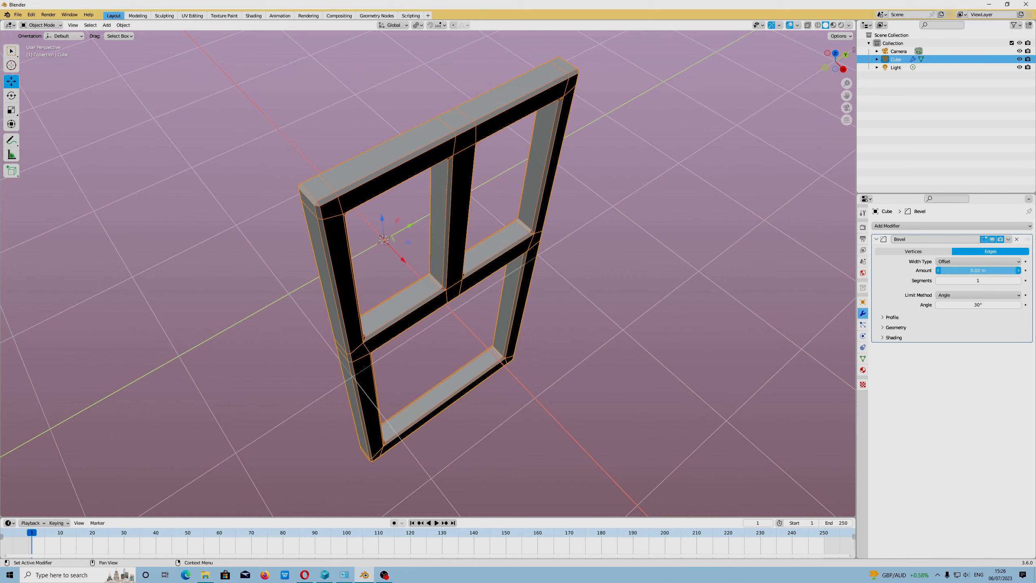
pyautogui.click(948, 271)
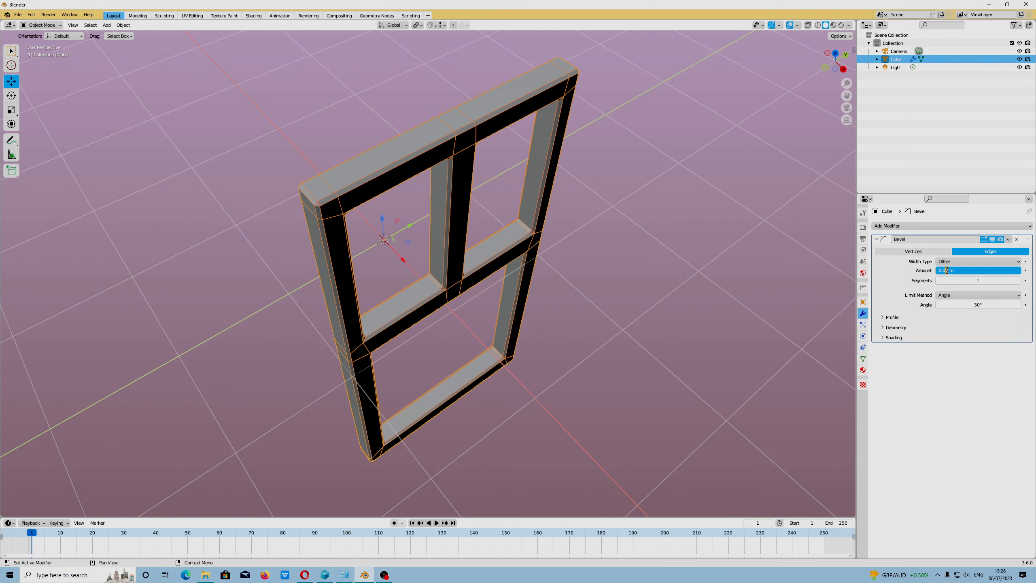
pyautogui.write('7')
pyautogui.press('Return')
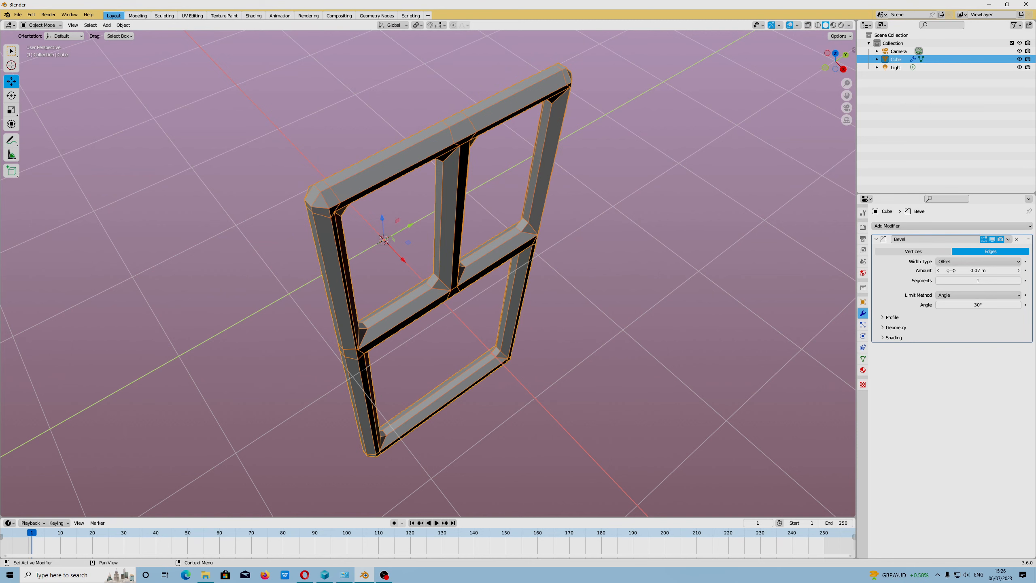
pyautogui.click(950, 271)
pyautogui.click(948, 270)
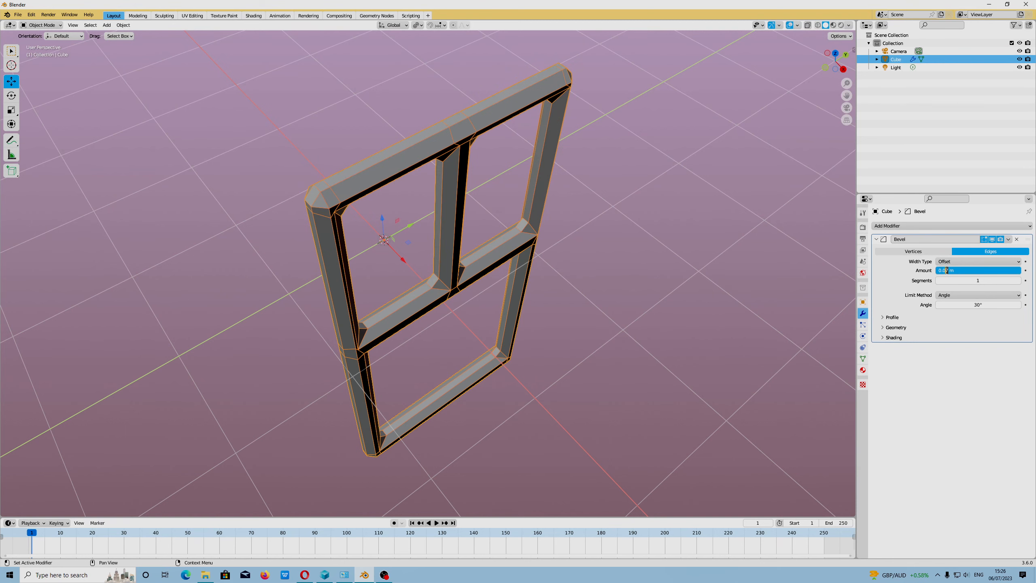
pyautogui.press('BackSpace')
pyautogui.write('3')
pyautogui.press('Return')
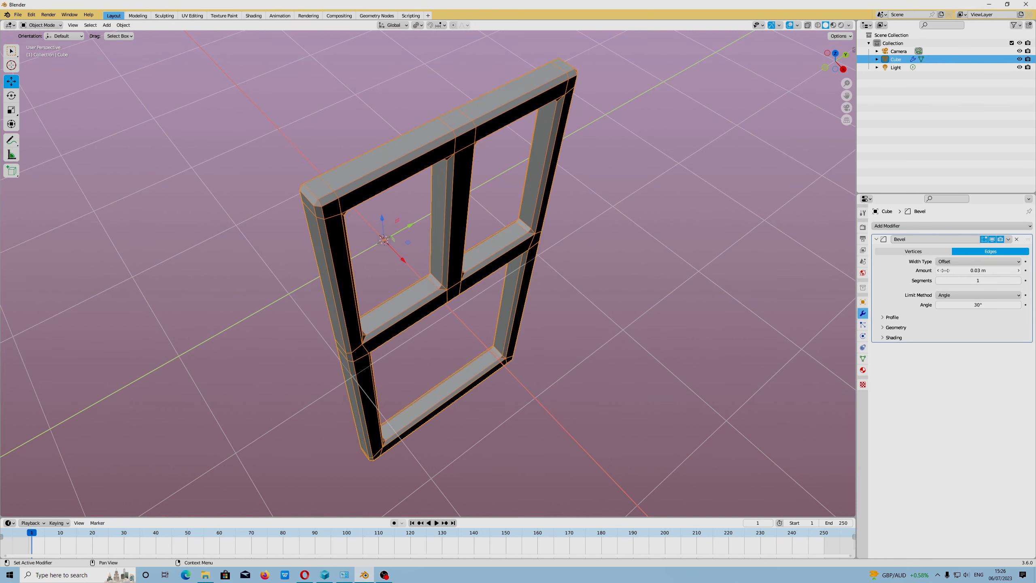
# Set the Bevel modifier's amount to 0.04 m and its segments to 3
pyautogui.click(945, 270)
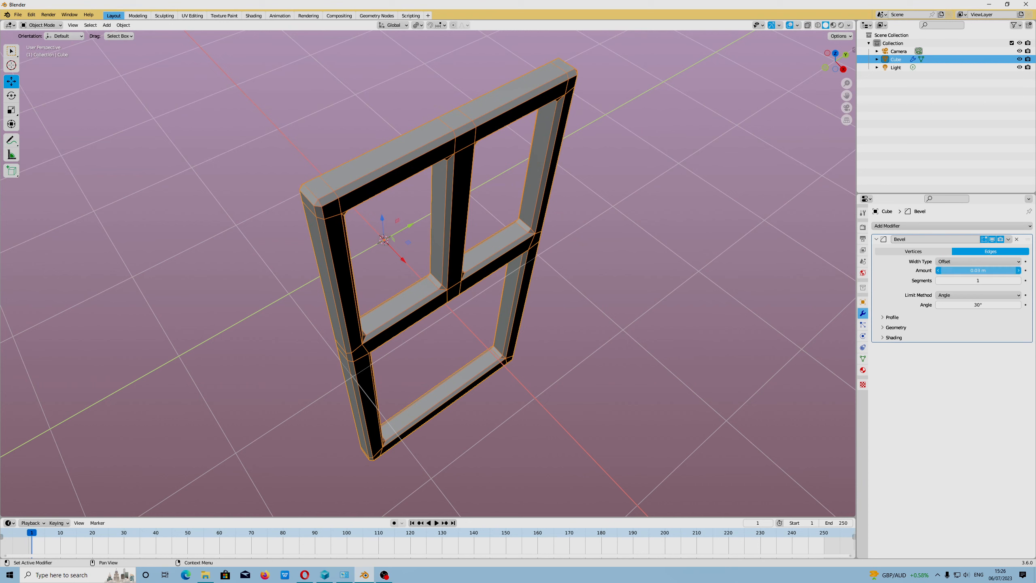
pyautogui.click(946, 271)
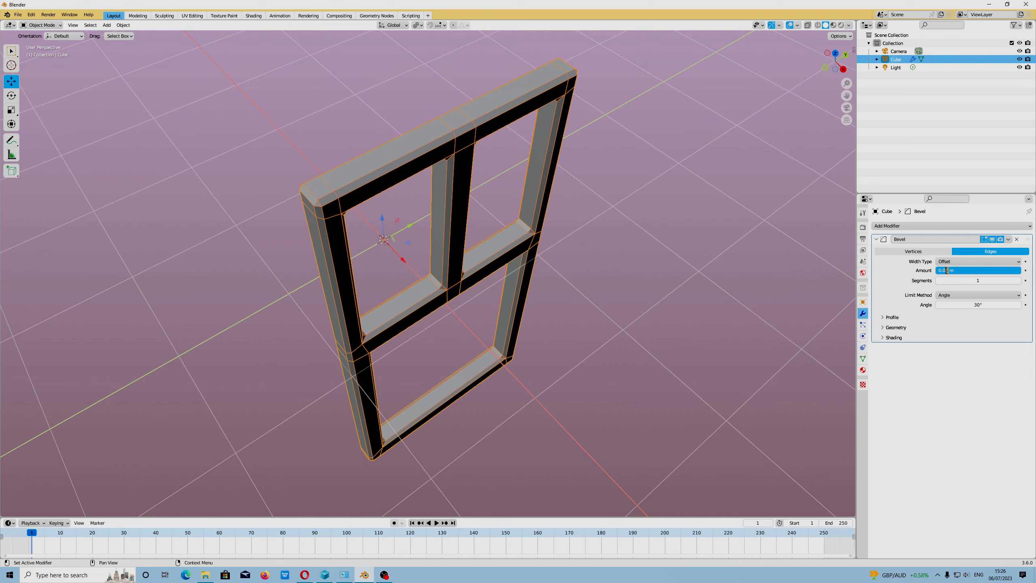
pyautogui.press('Return')
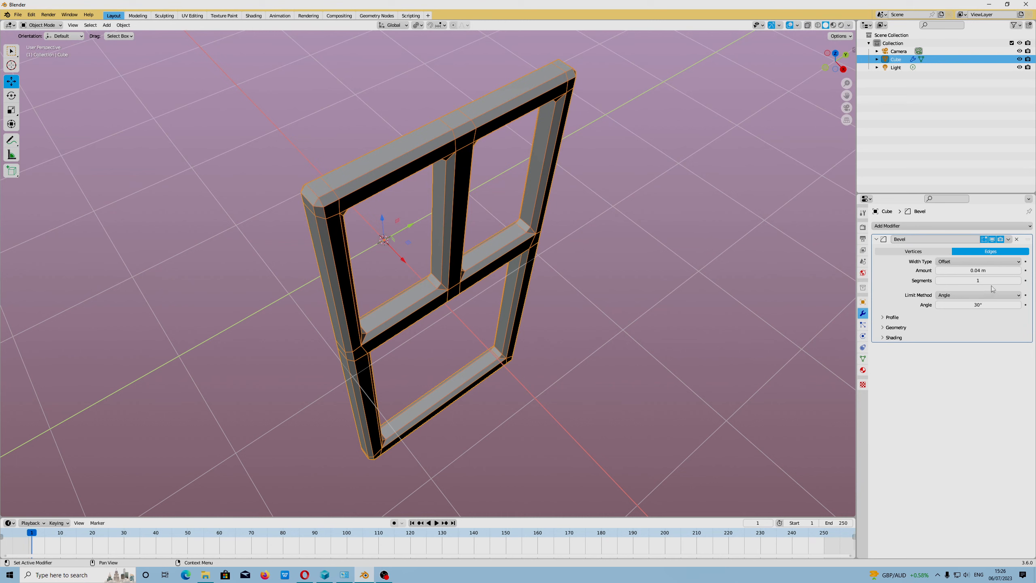
pyautogui.click(1019, 281)
pyautogui.click(1019, 280)
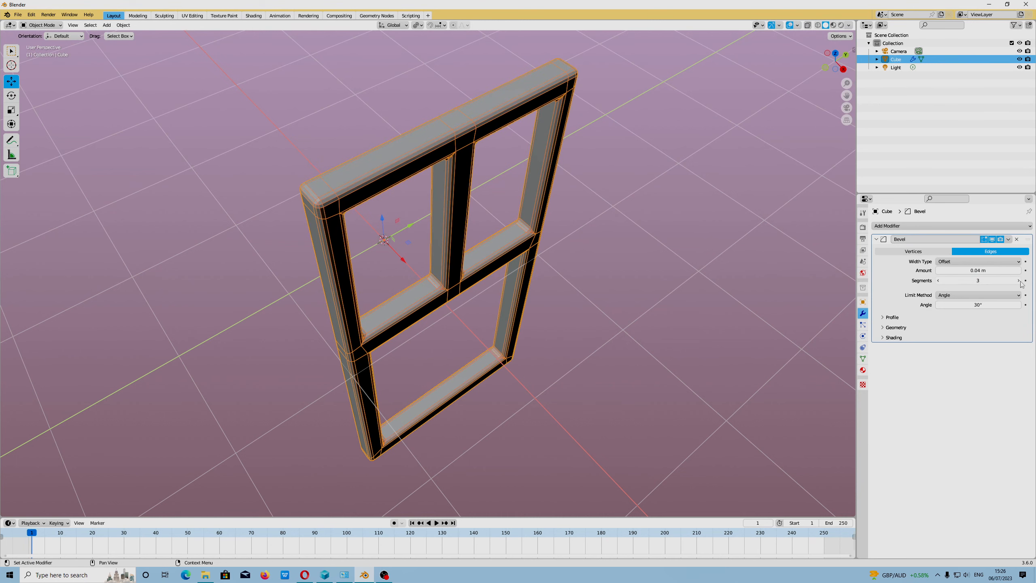
# Expand the Bevel's Profile settings, keep Angle as the limit method and set the limit angle to 19°
pyautogui.scroll(5, 577, 239)
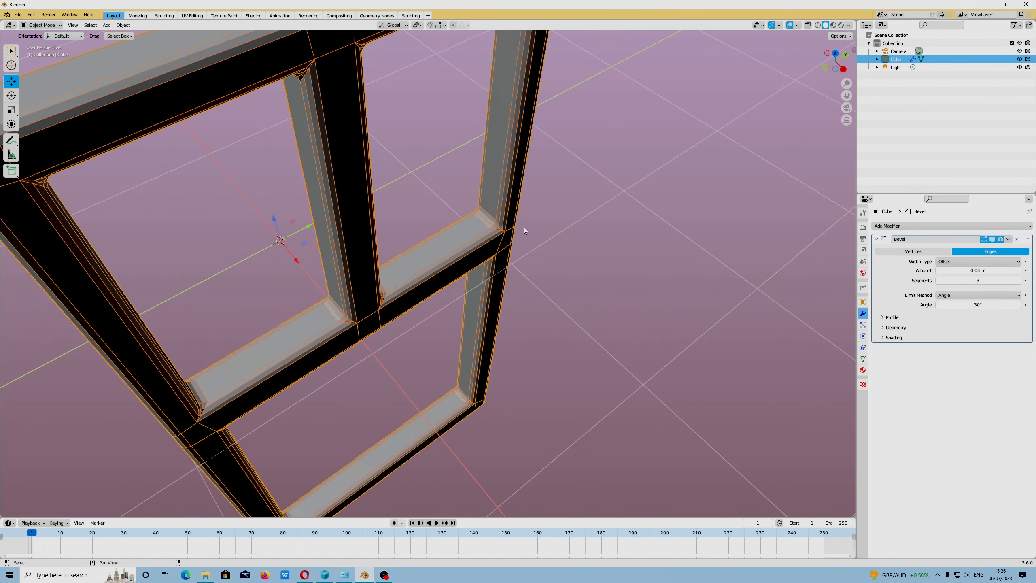
pyautogui.moveTo(498, 270); pyautogui.dragTo(514, 323, button='middle')
pyautogui.scroll(4, 582, 349)
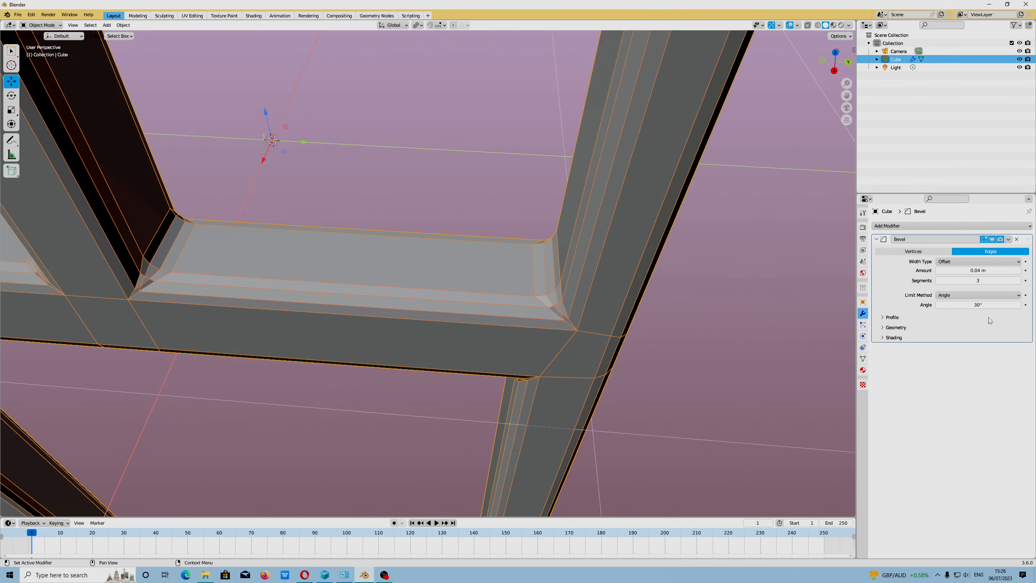
pyautogui.click(894, 318)
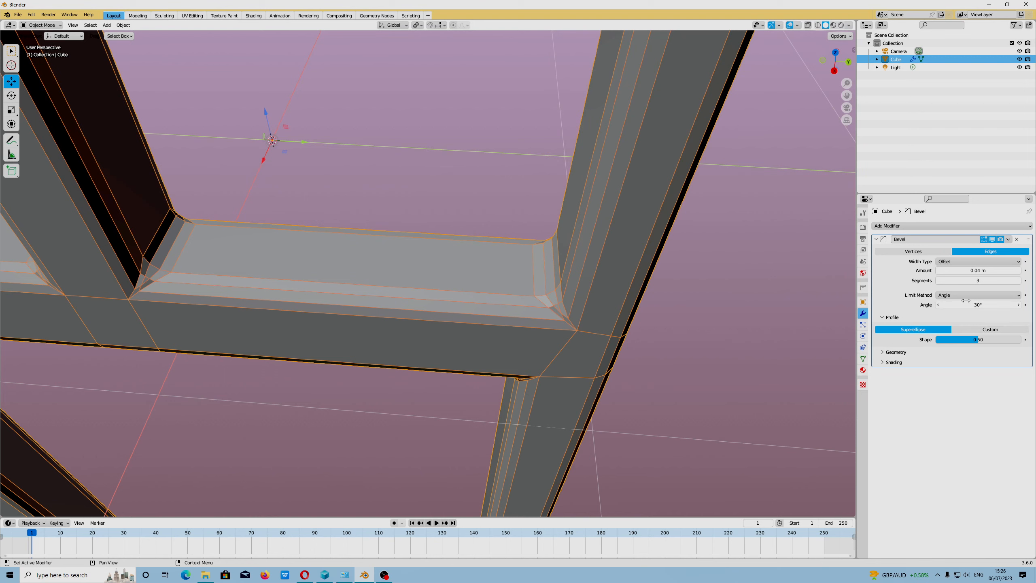
pyautogui.click(967, 296)
pyautogui.click(964, 312)
pyautogui.moveTo(962, 307); pyautogui.dragTo(954, 305)
pyautogui.moveTo(569, 342); pyautogui.dragTo(539, 351, button='middle')
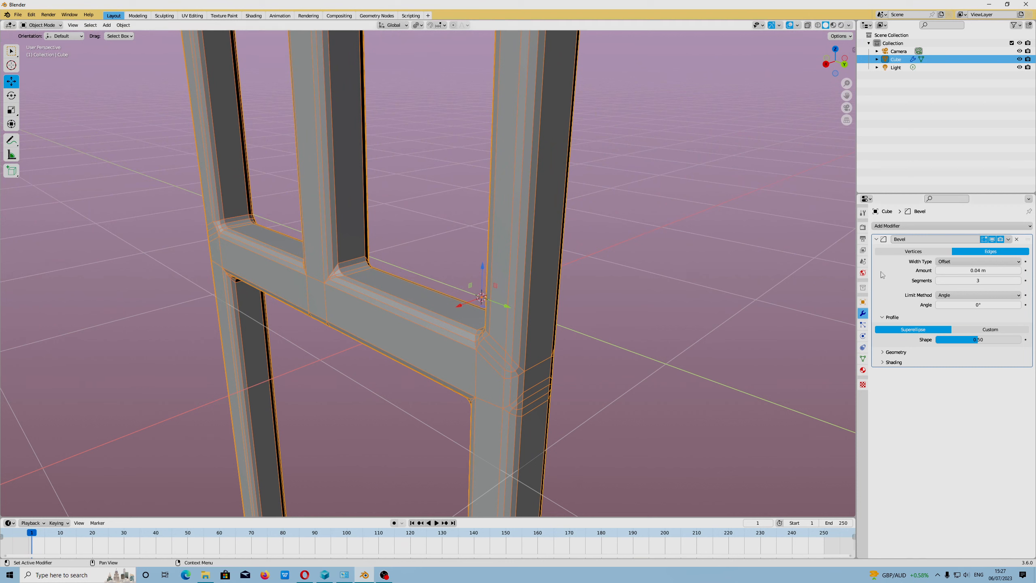
pyautogui.moveTo(965, 305)
pyautogui.mouseDown()
pyautogui.moveTo(954, 305)
pyautogui.moveTo(979, 305)
pyautogui.mouseUp()
# Expand the Bevel's Geometry settings and set the outer miter to Patch, leaving the inner miter on Sharp
pyautogui.click(894, 353)
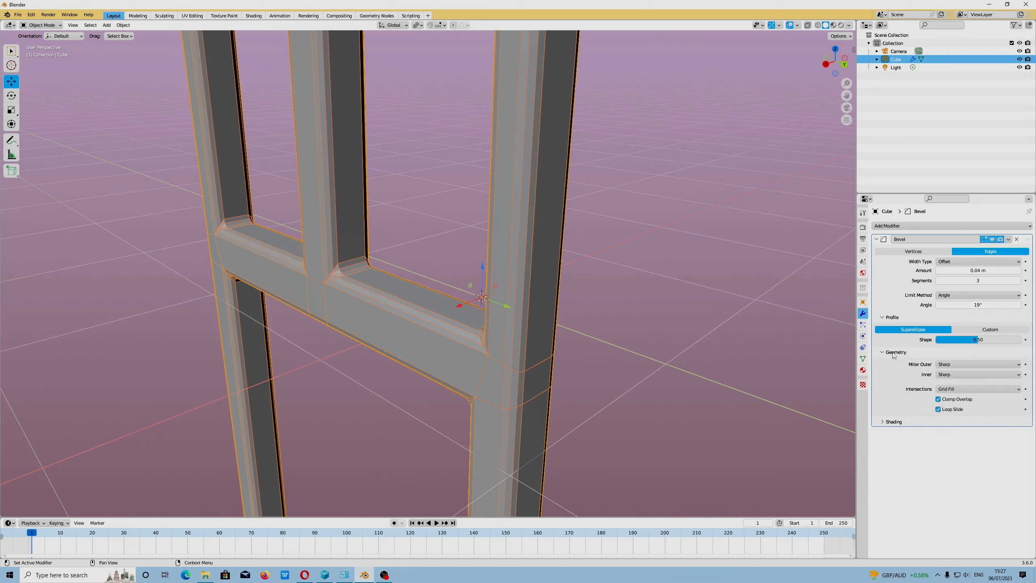
pyautogui.click(948, 365)
pyautogui.click(950, 375)
pyautogui.moveTo(506, 331); pyautogui.dragTo(662, 326, button='middle')
pyautogui.scroll(4, 562, 296)
pyautogui.scroll(-5, 535, 232)
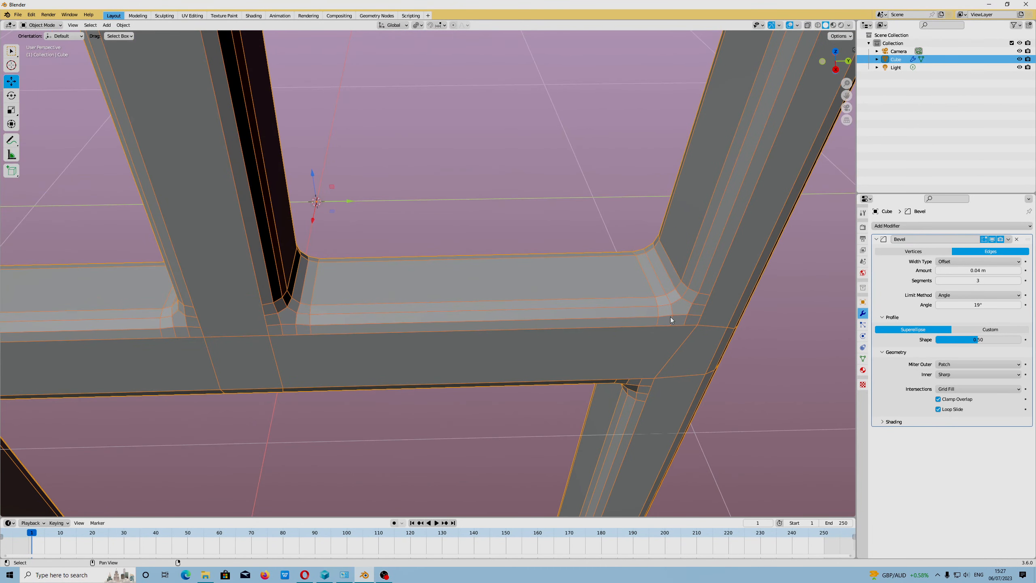
# Try different segment counts on the Bevel, settle on 4 segments and set the amount to 0.03 m
pyautogui.click(1019, 281)
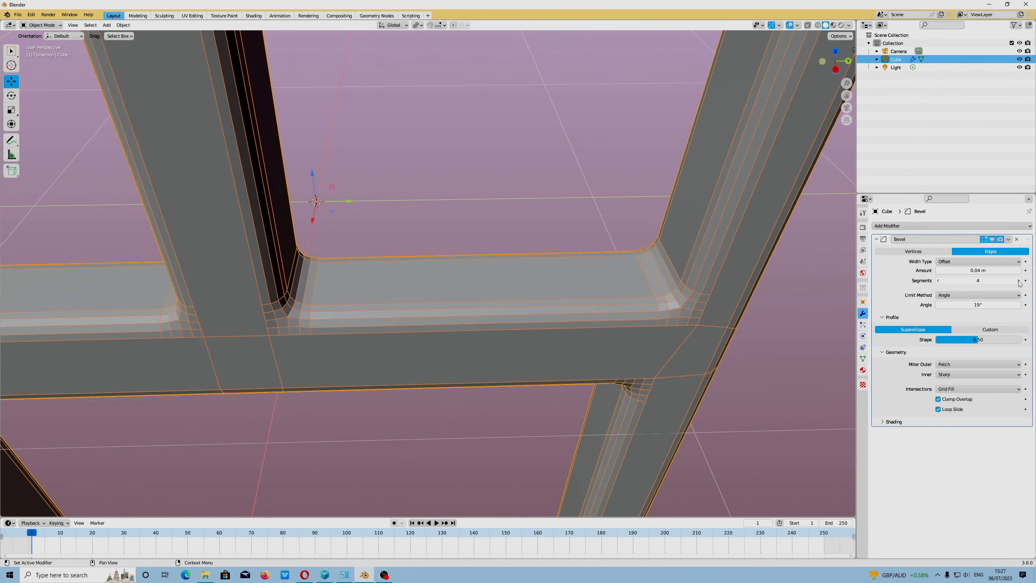
pyautogui.click(937, 281)
pyautogui.click(937, 281)
pyautogui.click(1017, 280)
pyautogui.click(1017, 280)
pyautogui.scroll(-3, 587, 308)
pyautogui.moveTo(588, 338); pyautogui.dragTo(553, 324, button='middle')
pyautogui.scroll(4, 419, 297)
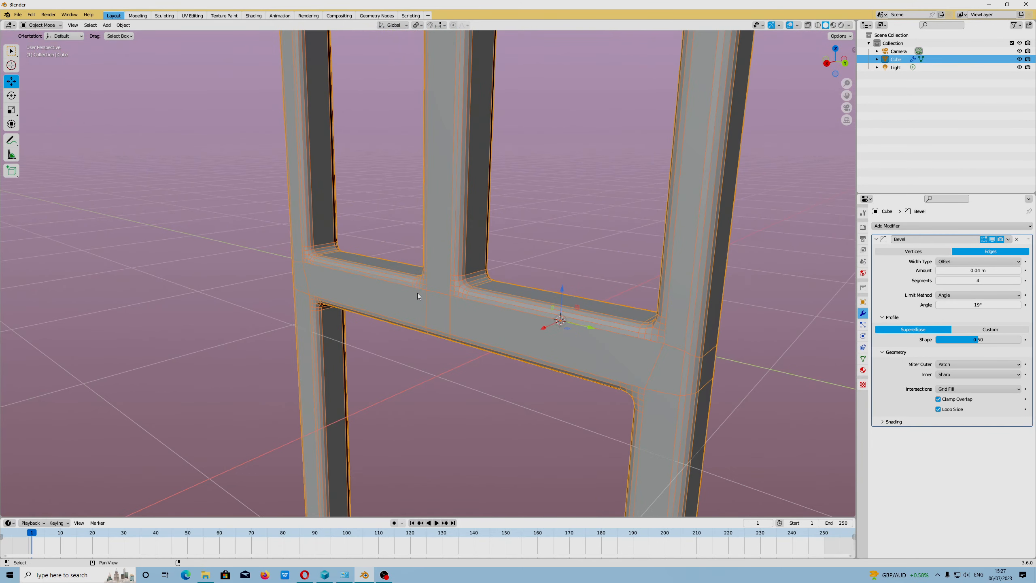
pyautogui.click(980, 271)
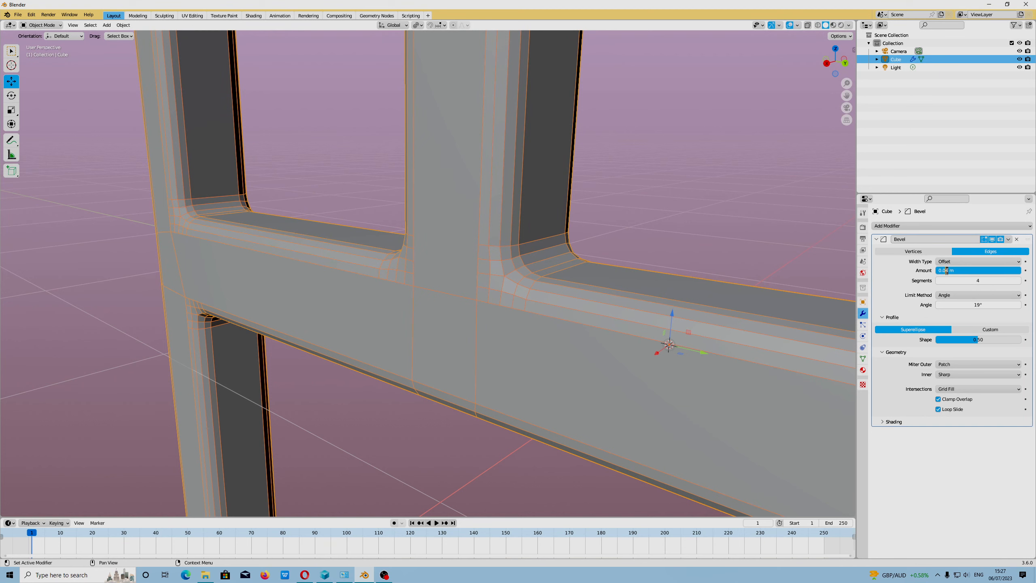
pyautogui.press('Return')
# Inspect the beveled frame's corners and apply Shade Smooth to the frame
pyautogui.scroll(-6, 541, 290)
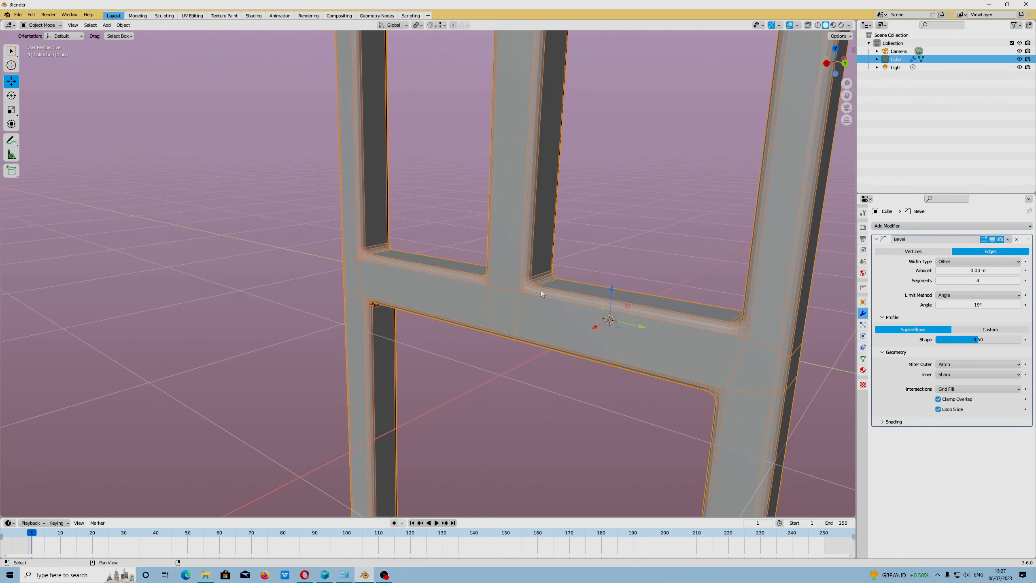
pyautogui.scroll(4, 518, 263)
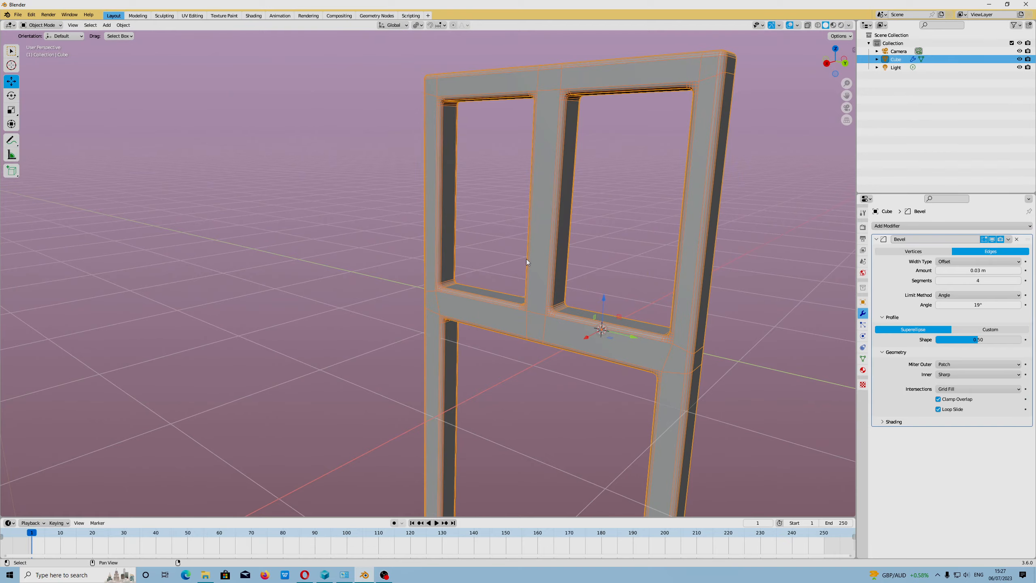
pyautogui.moveTo(528, 258); pyautogui.dragTo(518, 259, button='middle')
pyautogui.moveTo(454, 266); pyautogui.dragTo(403, 243, button='middle')
pyautogui.scroll(4, 402, 240)
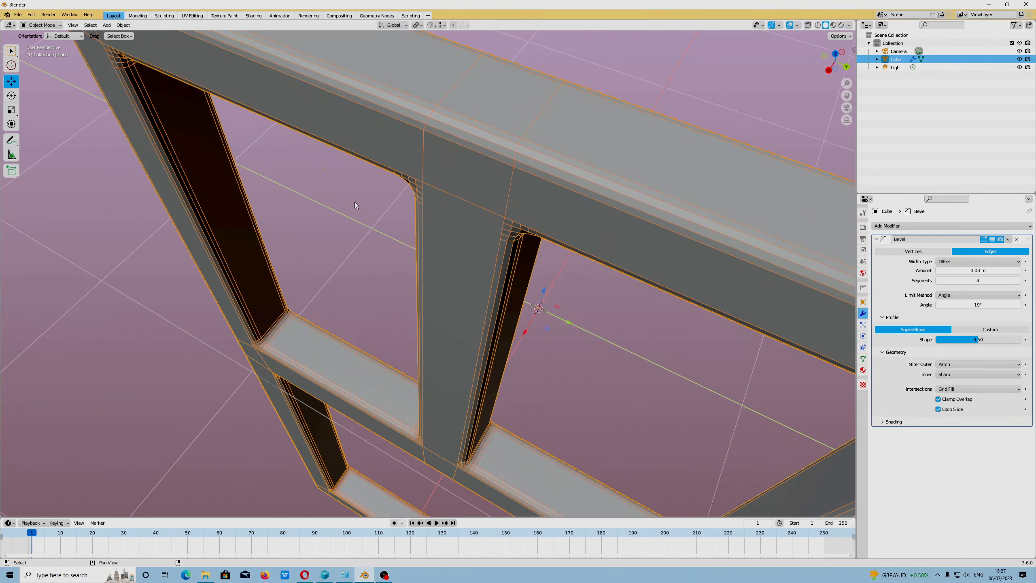
pyautogui.scroll(-2, 424, 202)
pyautogui.click(124, 26)
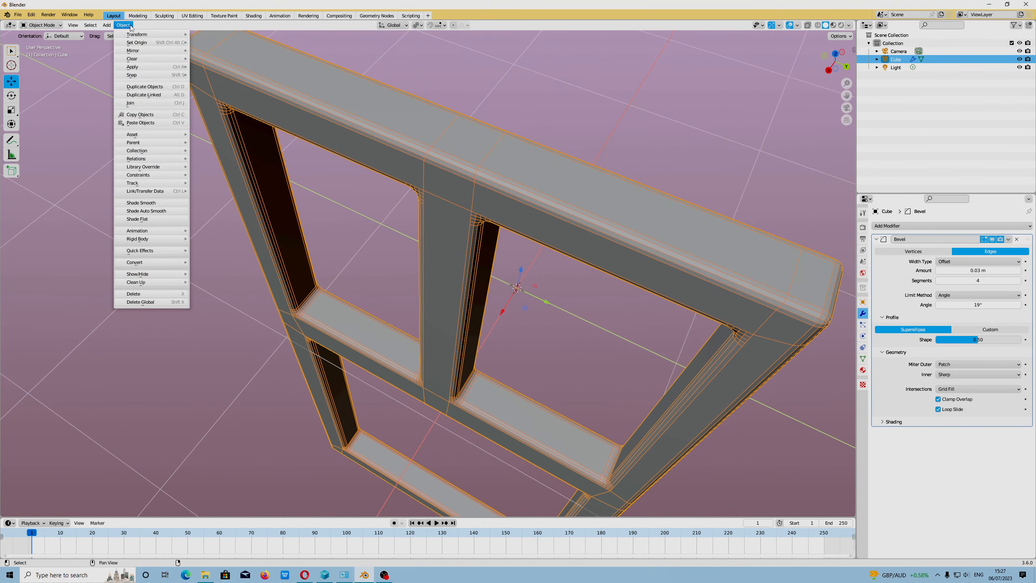
pyautogui.click(158, 203)
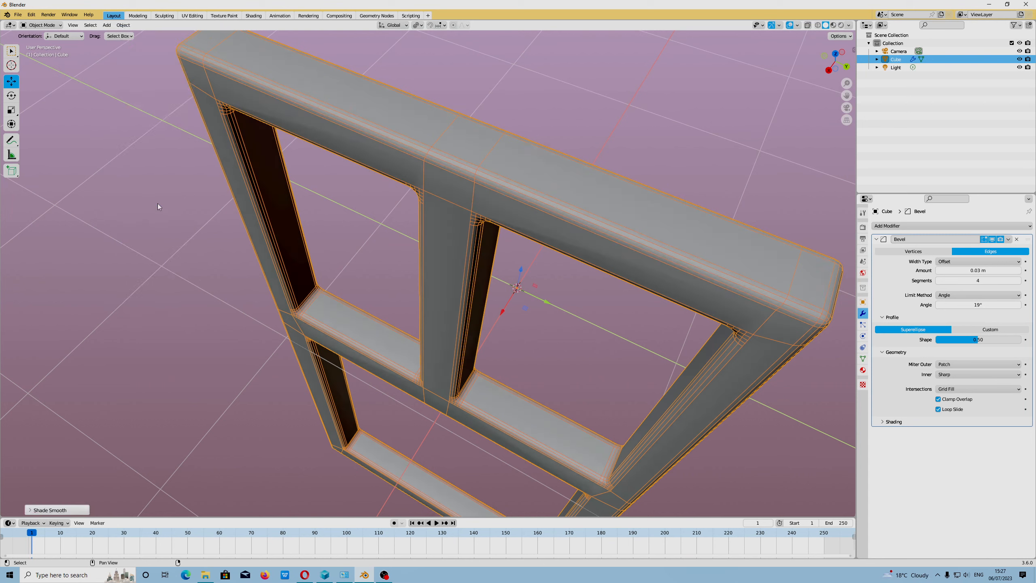
# Enable Auto Smooth in the frame's mesh normals settings and try different smoothing angles
pyautogui.click(863, 359)
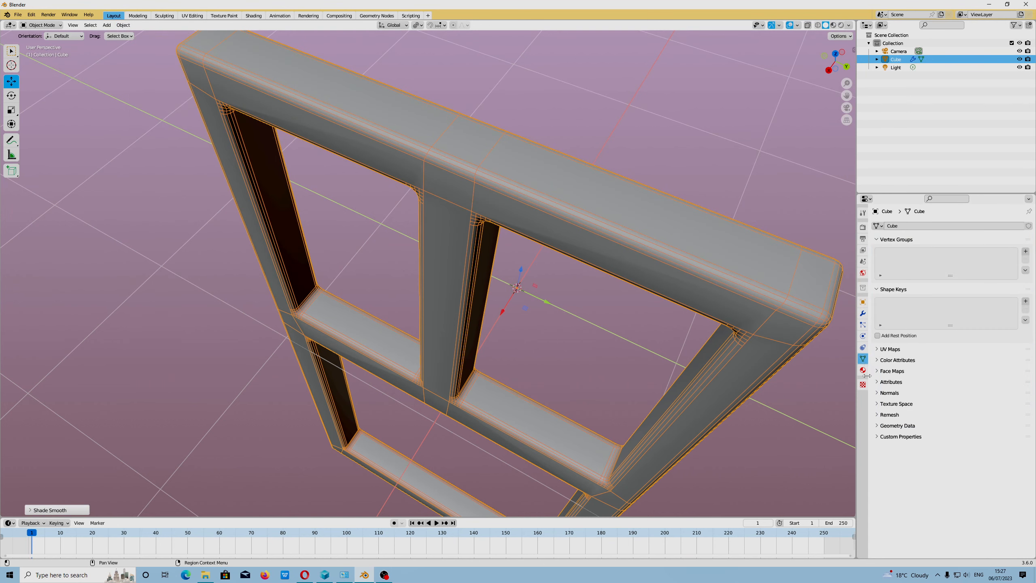
pyautogui.click(891, 392)
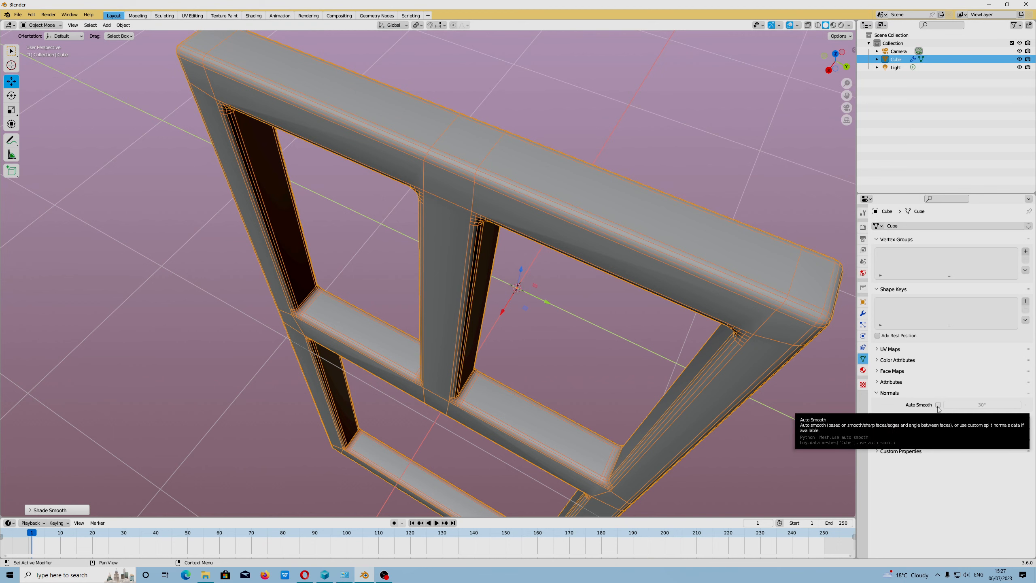
pyautogui.moveTo(971, 406); pyautogui.dragTo(978, 406)
pyautogui.moveTo(796, 359); pyautogui.dragTo(671, 350, button='middle')
pyautogui.scroll(3, 394, 400)
pyautogui.moveTo(989, 405); pyautogui.dragTo(991, 405)
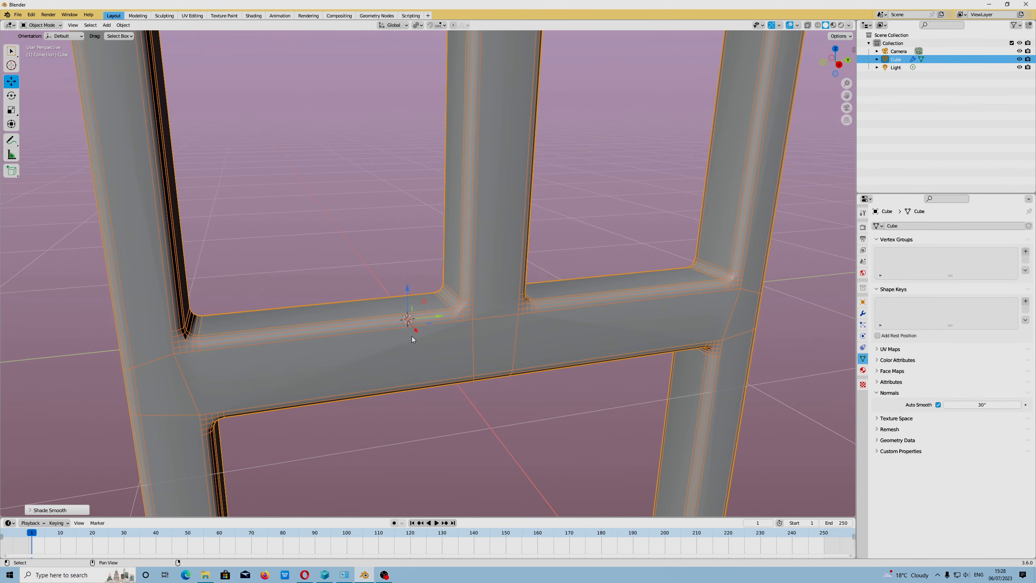
# Set the Auto Smooth angle to 19.2° and check the shading around the crossbar
pyautogui.scroll(-4, 427, 273)
pyautogui.moveTo(991, 404); pyautogui.dragTo(979, 405)
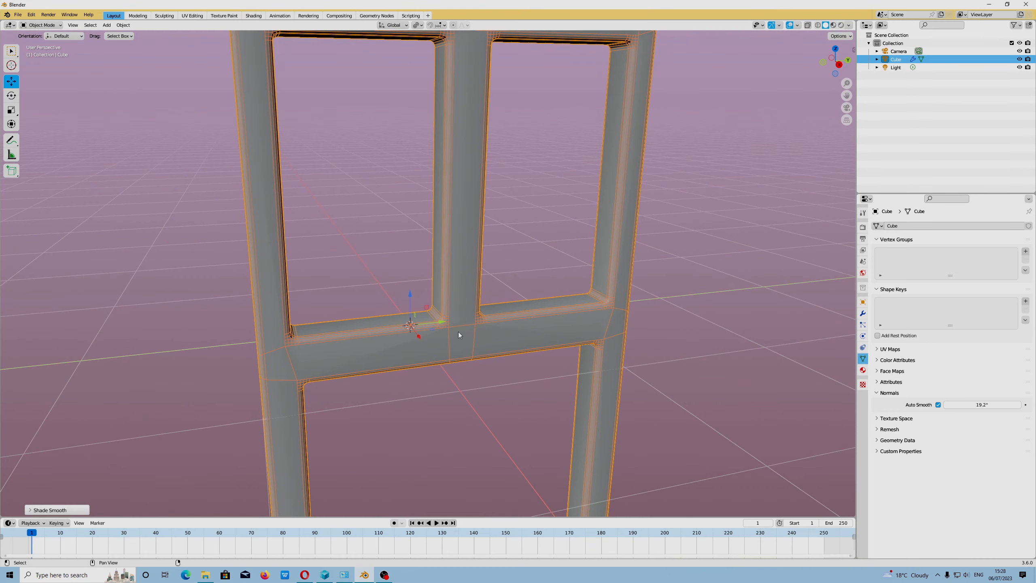
pyautogui.scroll(4, 460, 336)
pyautogui.moveTo(510, 365); pyautogui.dragTo(482, 340, button='middle')
pyautogui.scroll(-5, 488, 338)
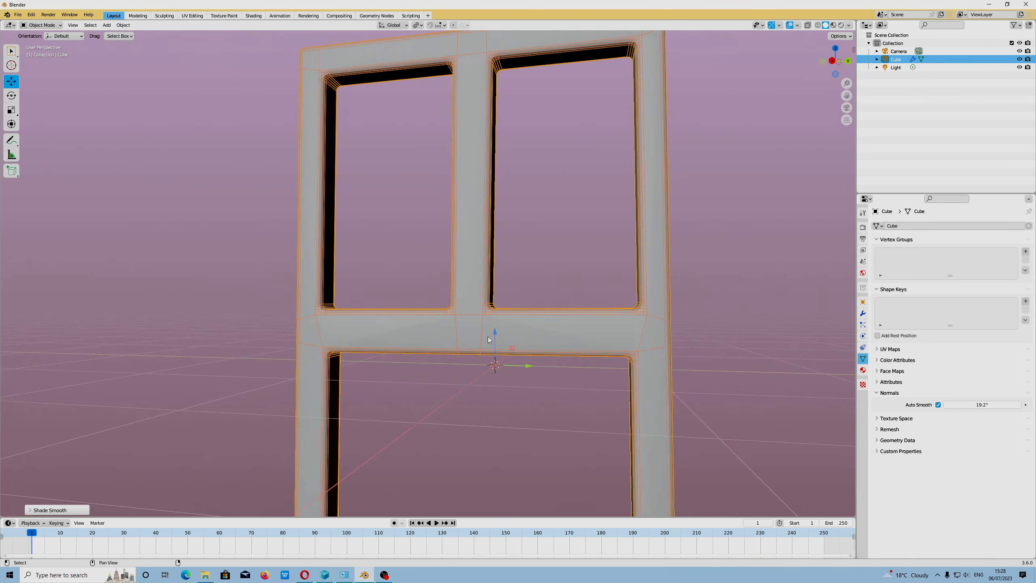
pyautogui.moveTo(615, 363); pyautogui.dragTo(650, 353, button='middle')
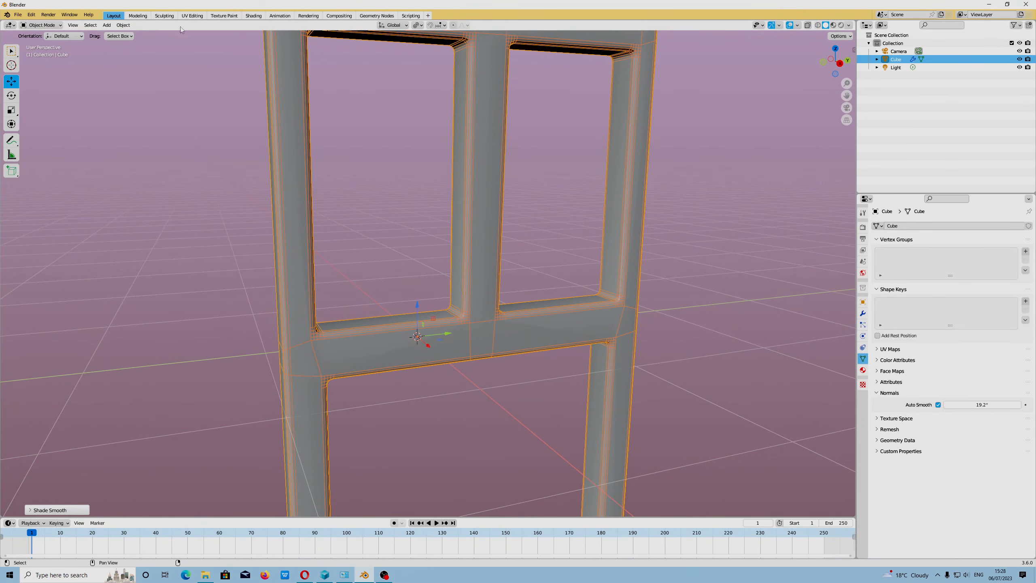
# Apply the door frame's scale
pyautogui.click(123, 26)
pyautogui.moveTo(185, 66)
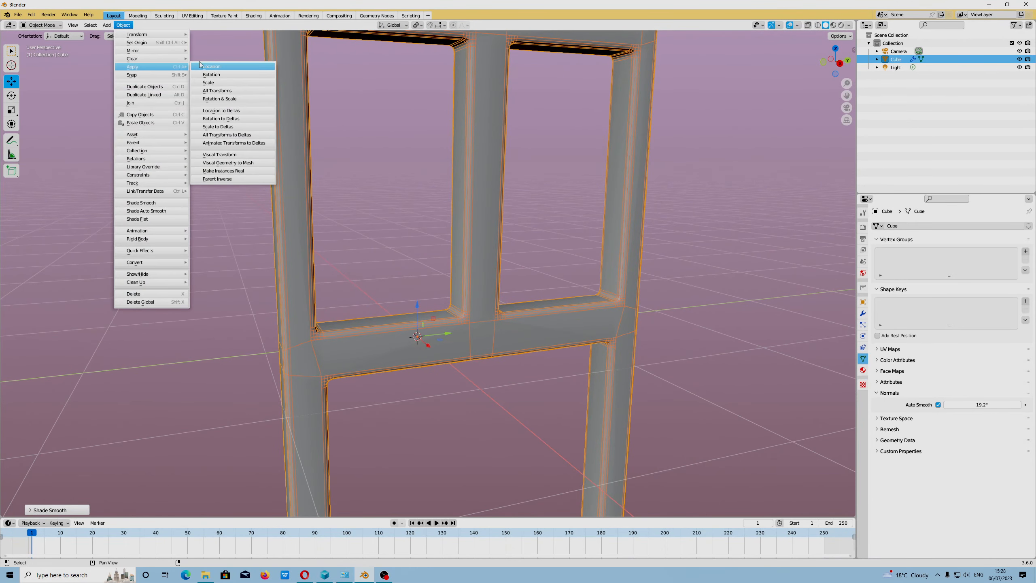
pyautogui.click(209, 83)
# Apply the Bevel modifier to the door frame
pyautogui.moveTo(432, 183); pyautogui.dragTo(593, 227, button='middle')
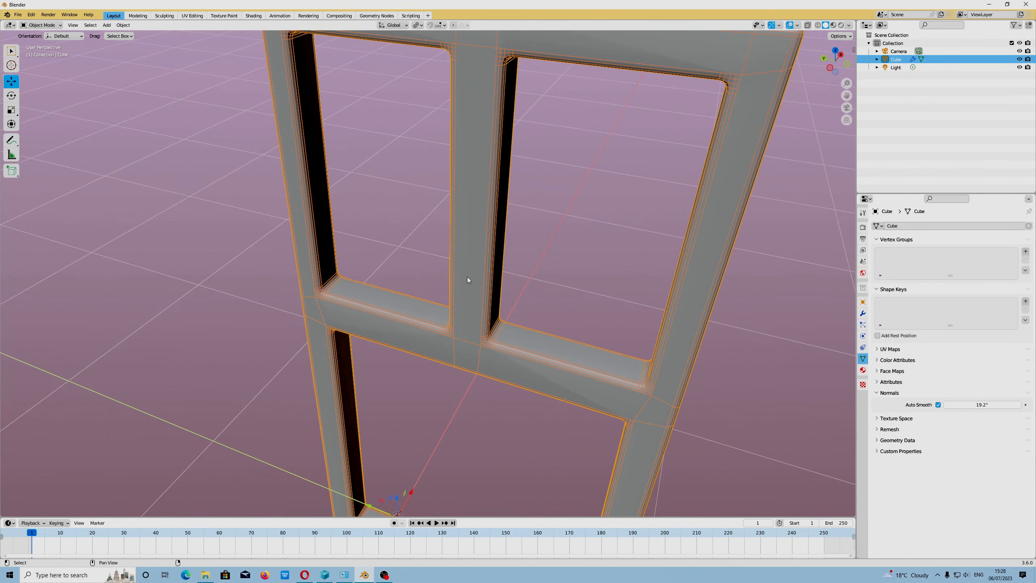
pyautogui.moveTo(467, 277); pyautogui.dragTo(513, 278, button='middle')
pyautogui.click(863, 314)
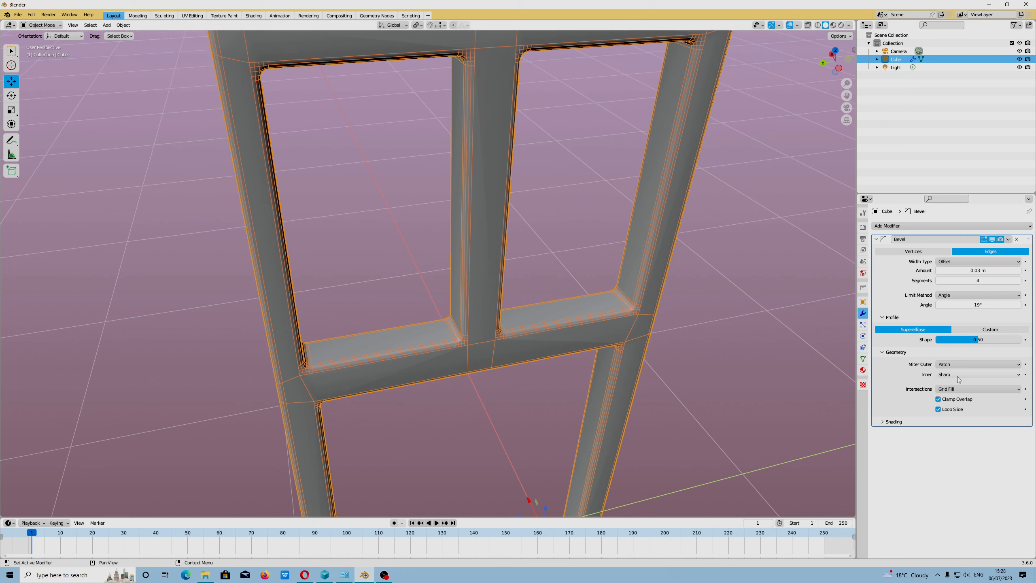
pyautogui.click(1008, 239)
pyautogui.click(955, 253)
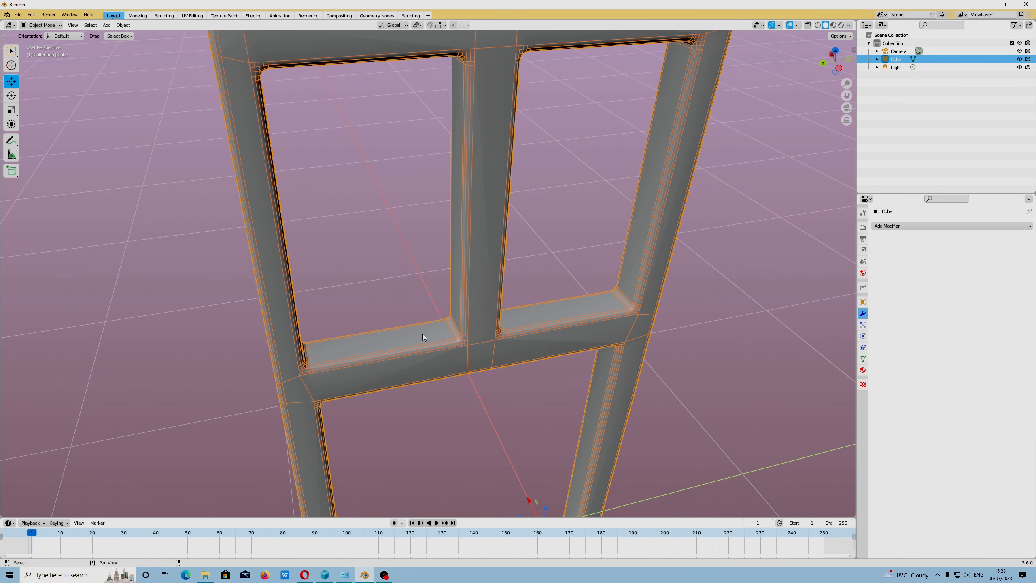
# Enter Edit Mode on the frame and display its vertex normals to check their direction around the upper panes
pyautogui.press('Tab')
pyautogui.click(797, 26)
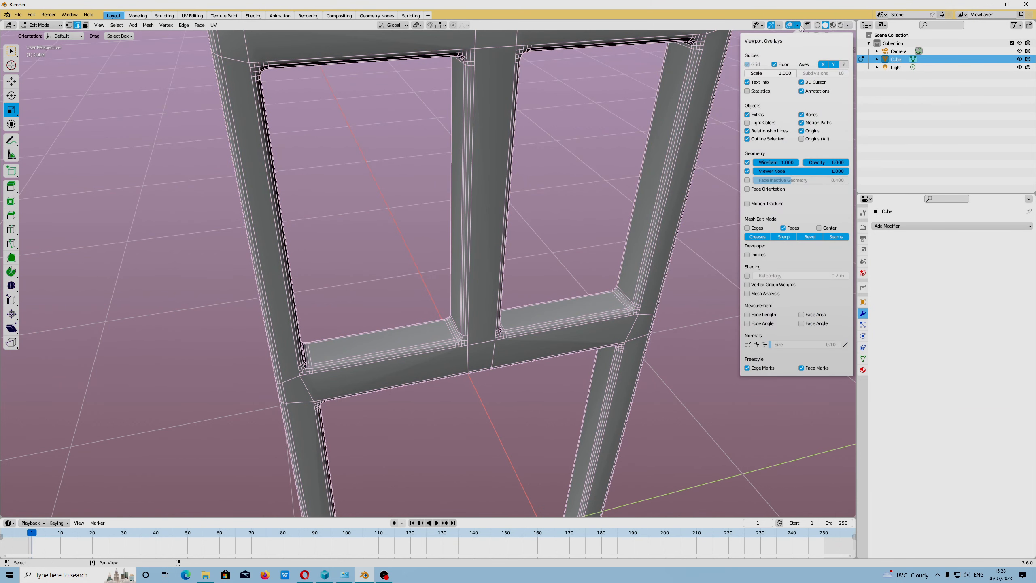
pyautogui.click(747, 344)
pyautogui.moveTo(645, 347); pyautogui.dragTo(416, 286, button='middle')
pyautogui.scroll(2, 533, 162)
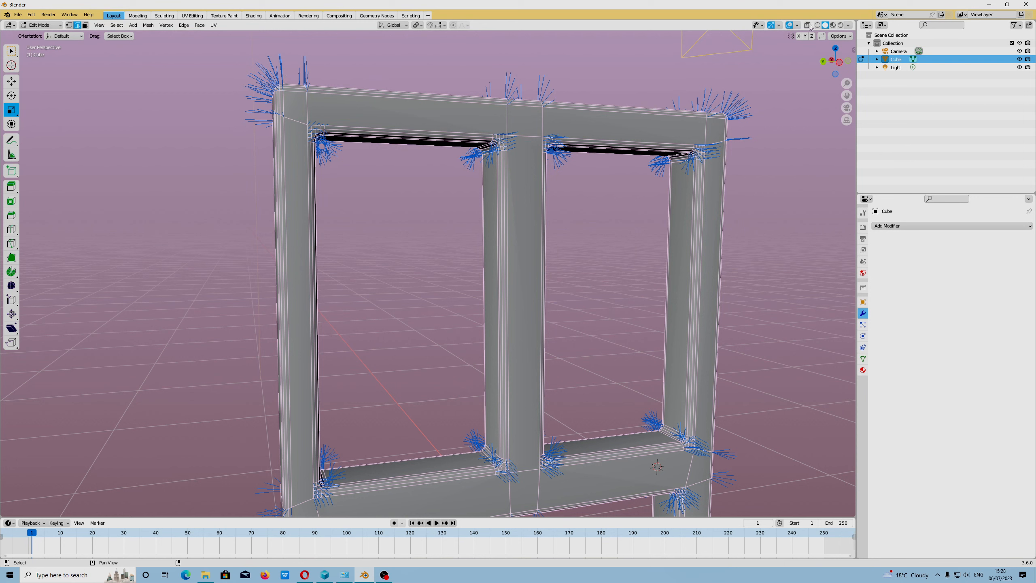
# Try different display sizes for the vertex normals, including 0.01, and set the size to 0.07
pyautogui.click(797, 25)
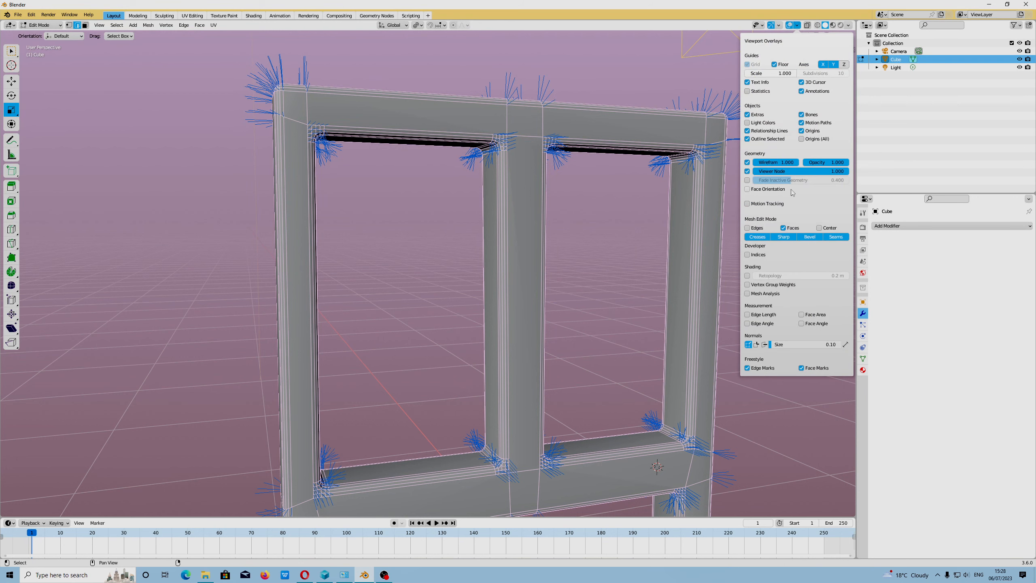
pyautogui.click(811, 344)
pyautogui.press('Return')
pyautogui.click(787, 346)
pyautogui.press('Return')
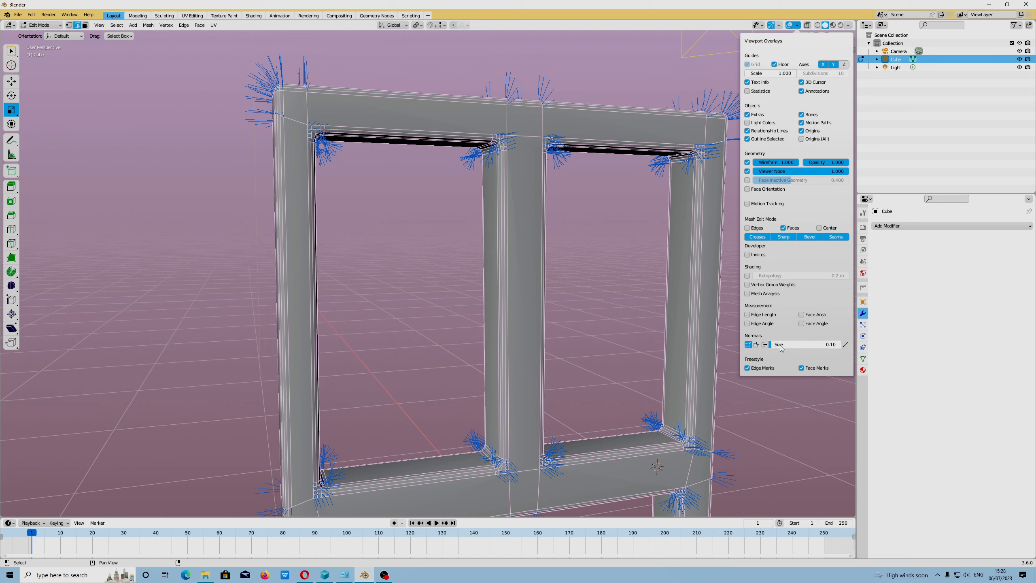
pyautogui.click(778, 345)
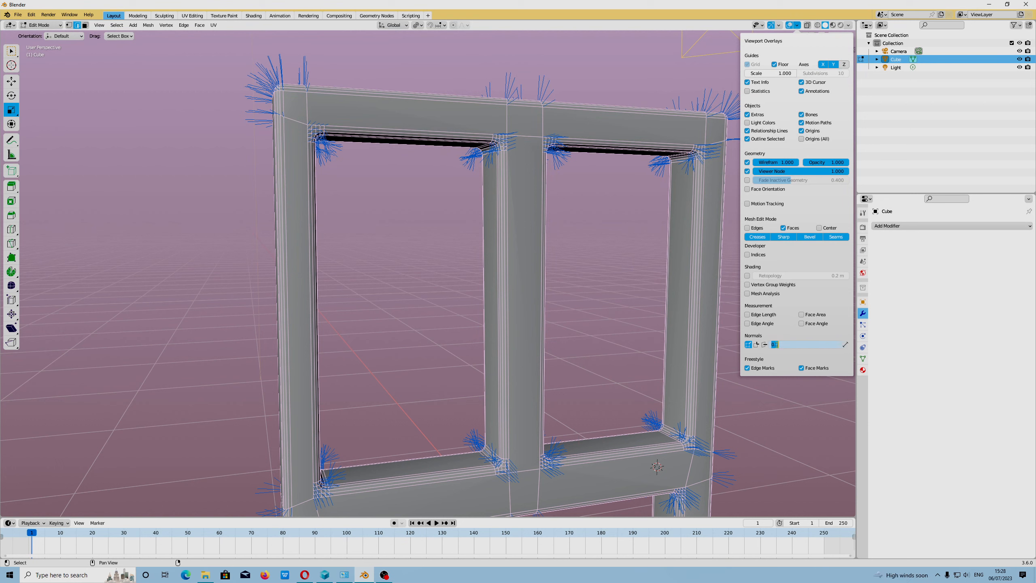
pyautogui.write('0')
pyautogui.press('Return')
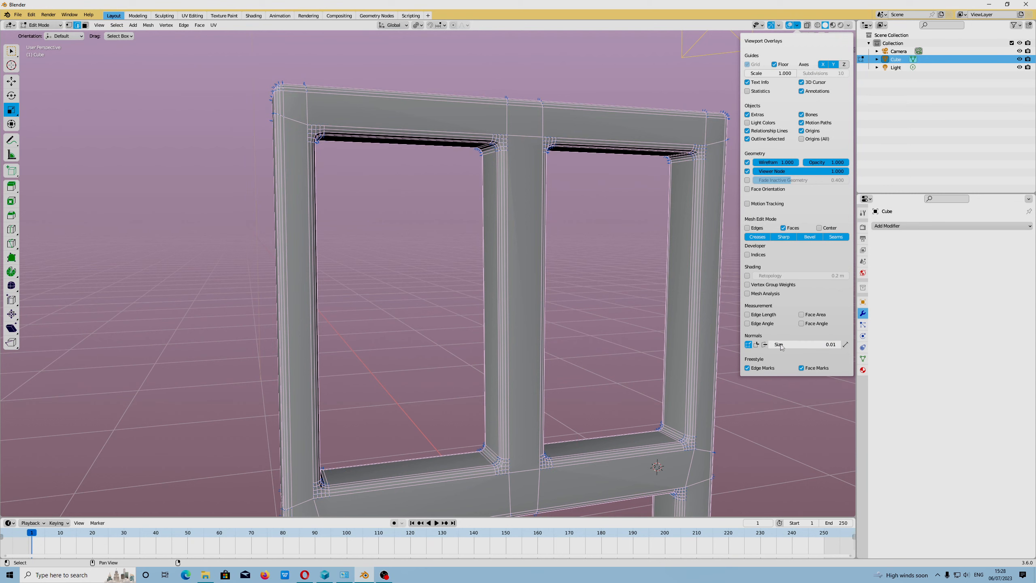
pyautogui.click(822, 347)
pyautogui.press('Return')
pyautogui.click(788, 346)
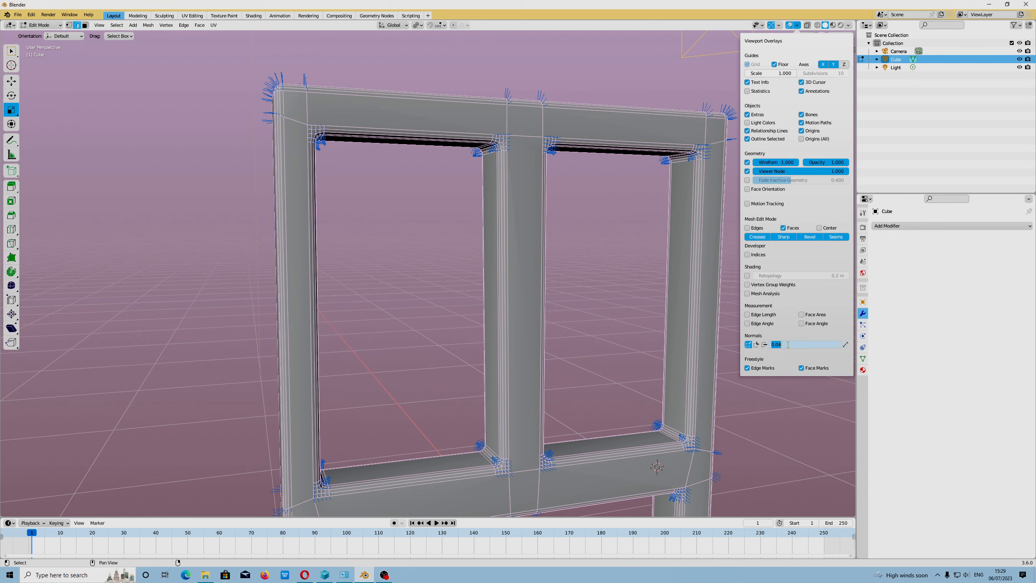
pyautogui.write('7')
pyautogui.press('Return')
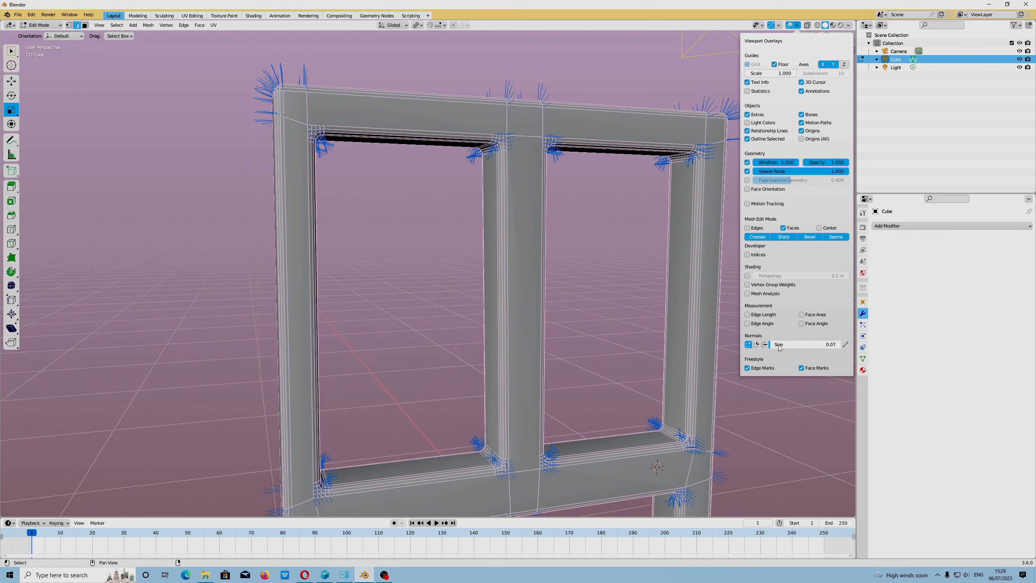
# Select the entire frame mesh, recalculate its normals to the outside and check them around the upper panes
pyautogui.press('a')
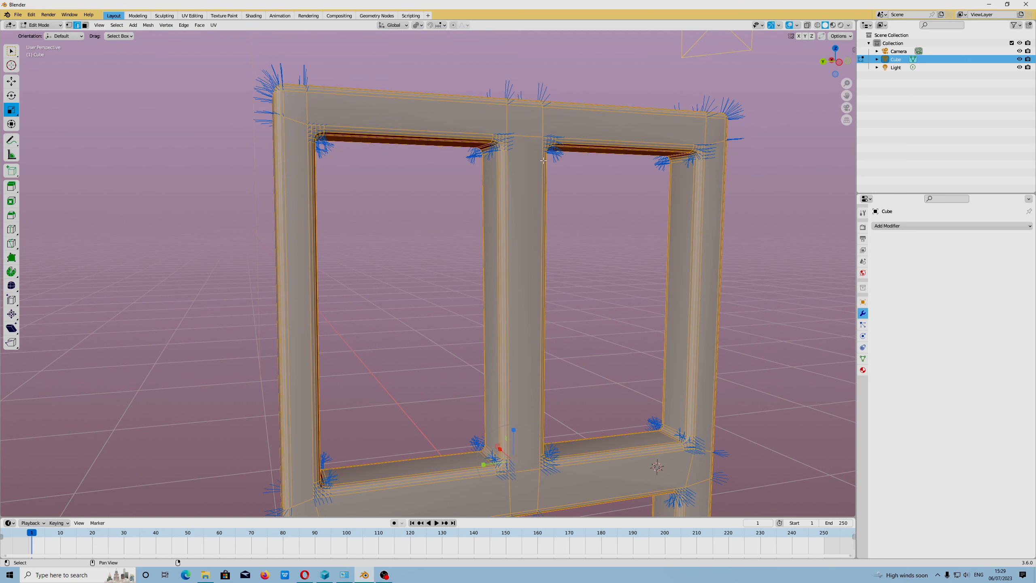
pyautogui.click(149, 25)
pyautogui.moveTo(164, 165)
pyautogui.click(239, 175)
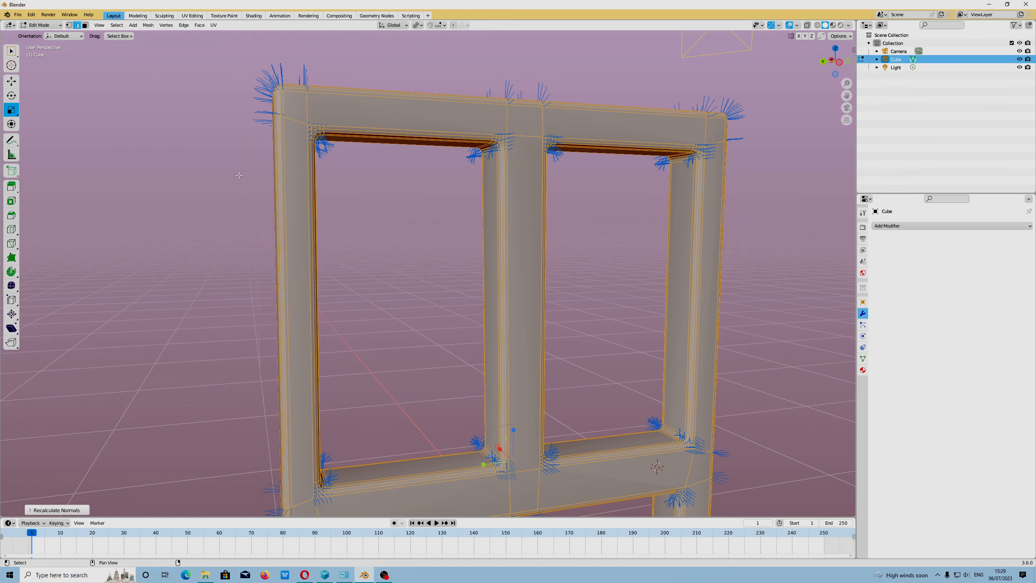
pyautogui.moveTo(457, 157); pyautogui.dragTo(509, 183, button='middle')
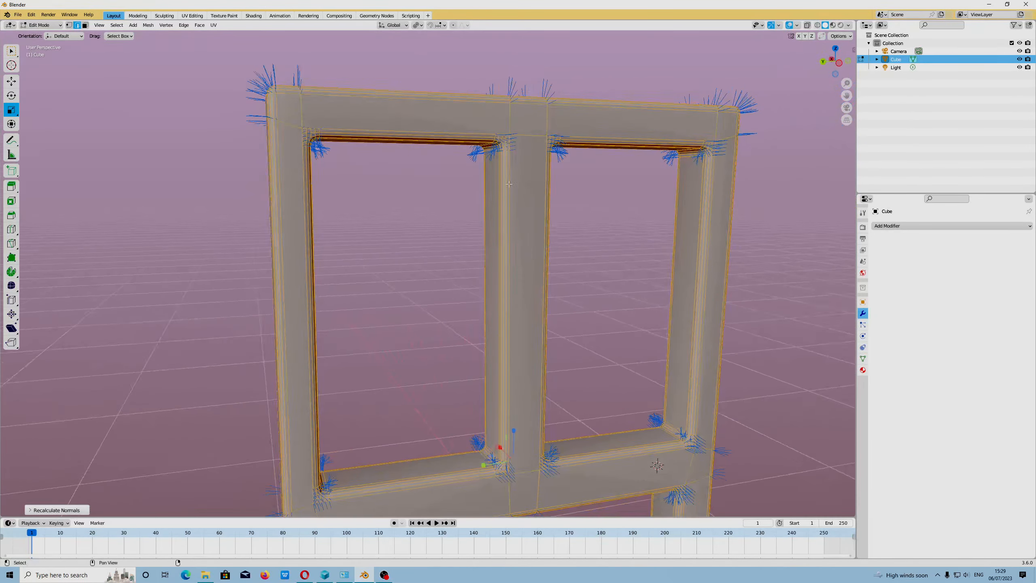